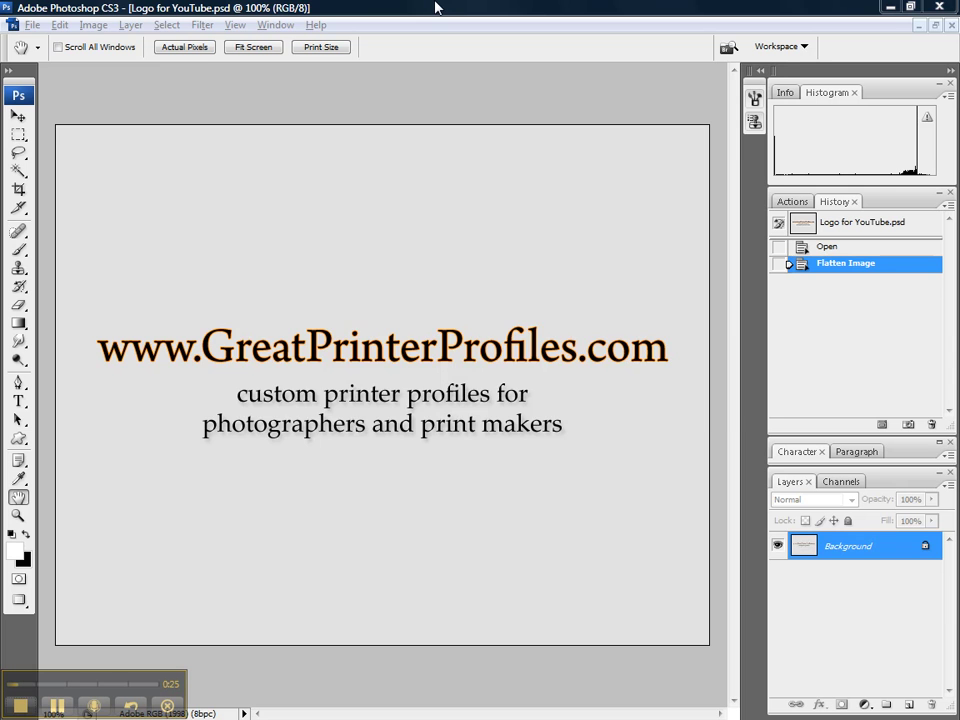
# Step: Switch from Photoshop to the Explorer folder holding the ABW printer profile files
pyautogui.hotkey('alt', 'Tab')
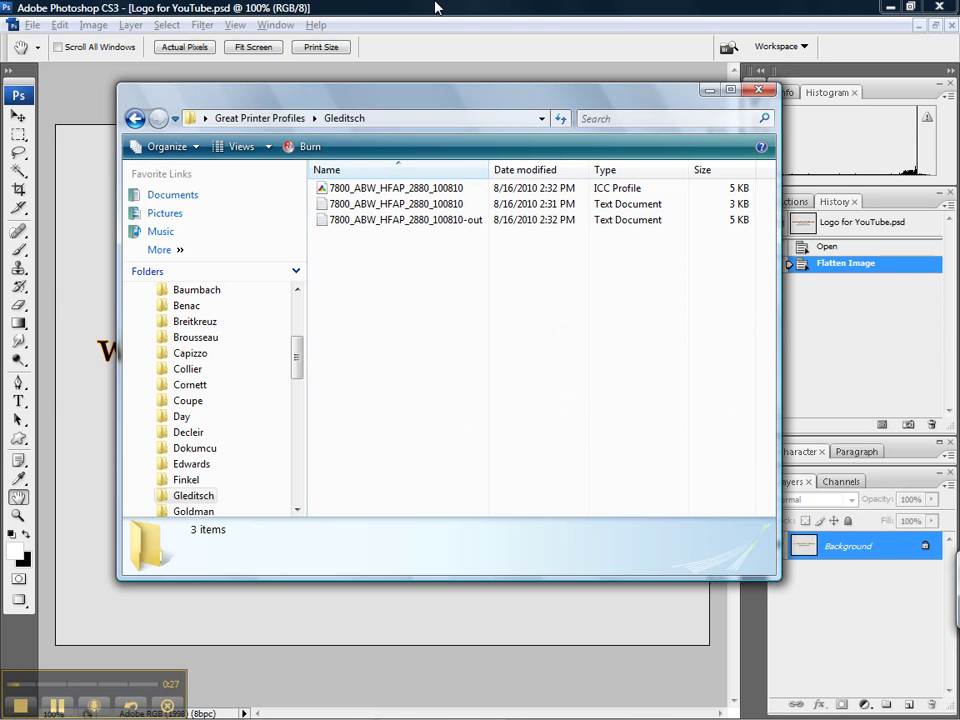
pyautogui.moveTo(412, 189)
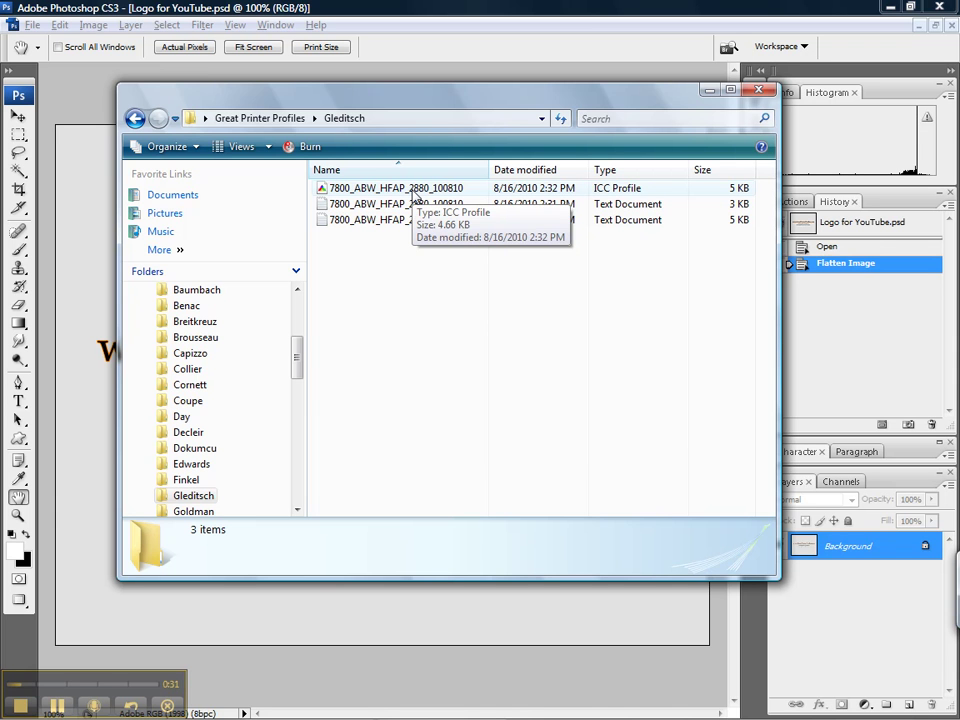
# Step: Install the 7800_ABW_HFAP_2880_100810 ICC profile, then close the profile folder window
pyautogui.click(388, 190)
pyautogui.rightClick(385, 193)
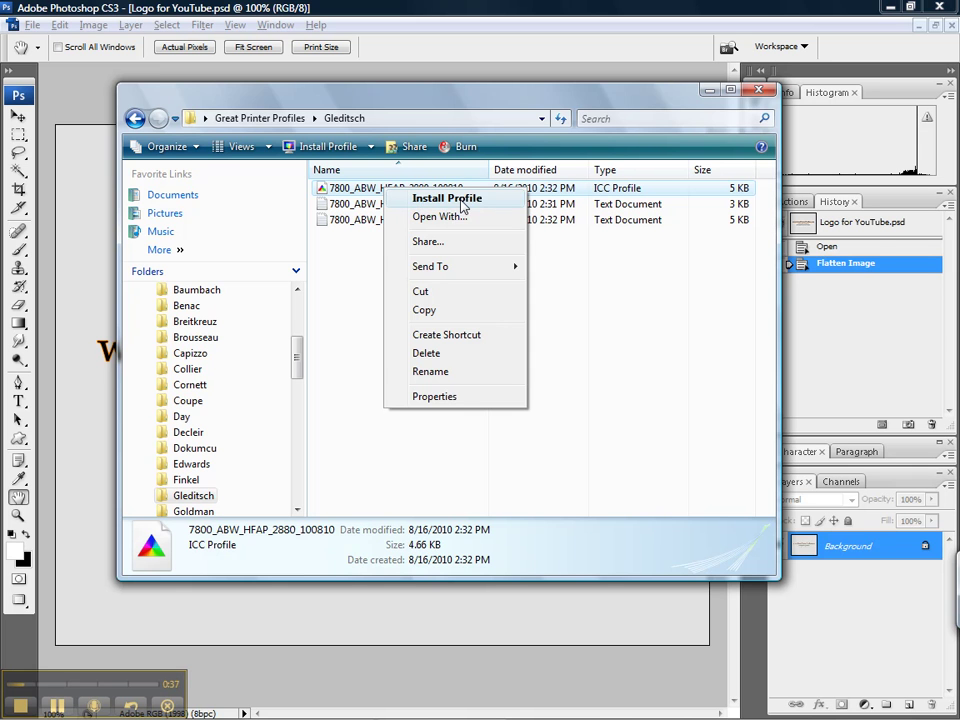
pyautogui.click(490, 101)
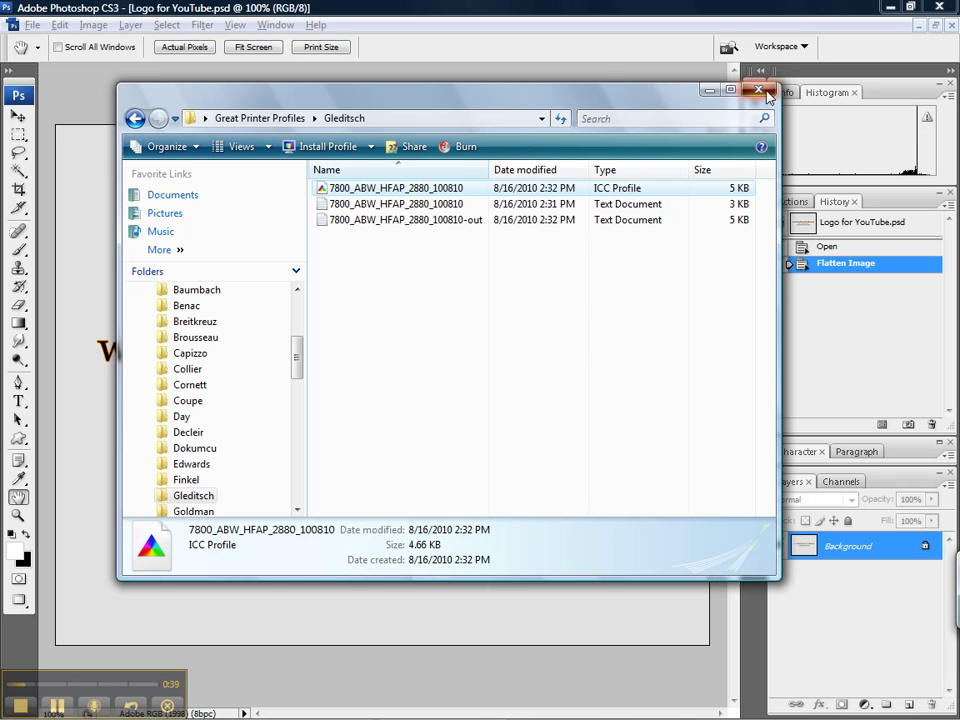
pyautogui.click(762, 93)
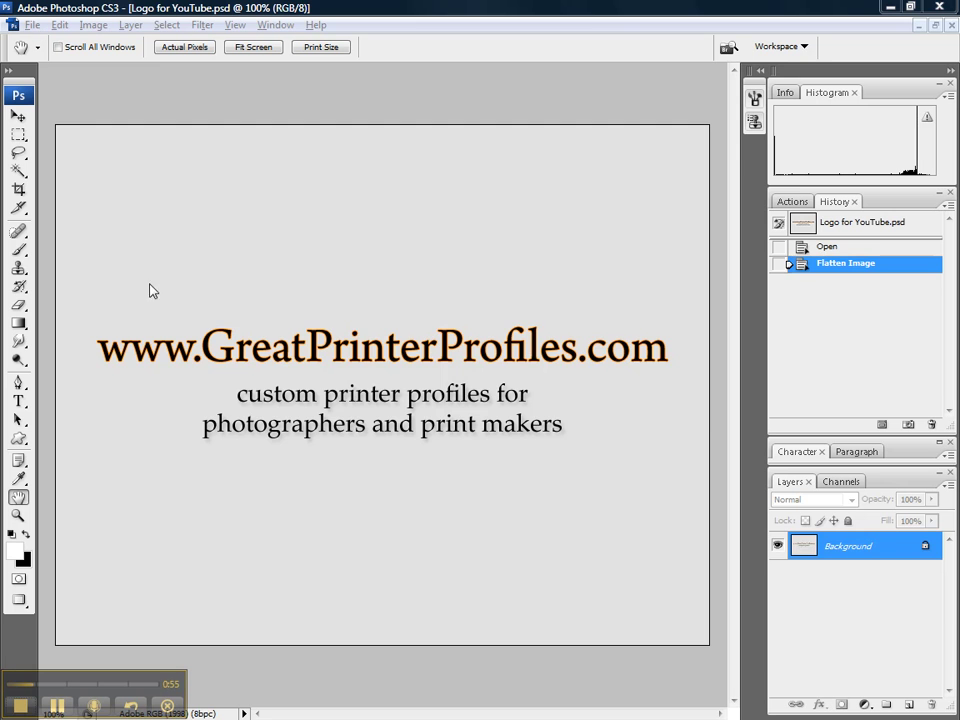
# Step: Return to Photoshop with the GreatPrinterProfiles logo document showing
pyautogui.hotkey('alt', 'Tab')
pyautogui.hotkey('alt', 'Tab')
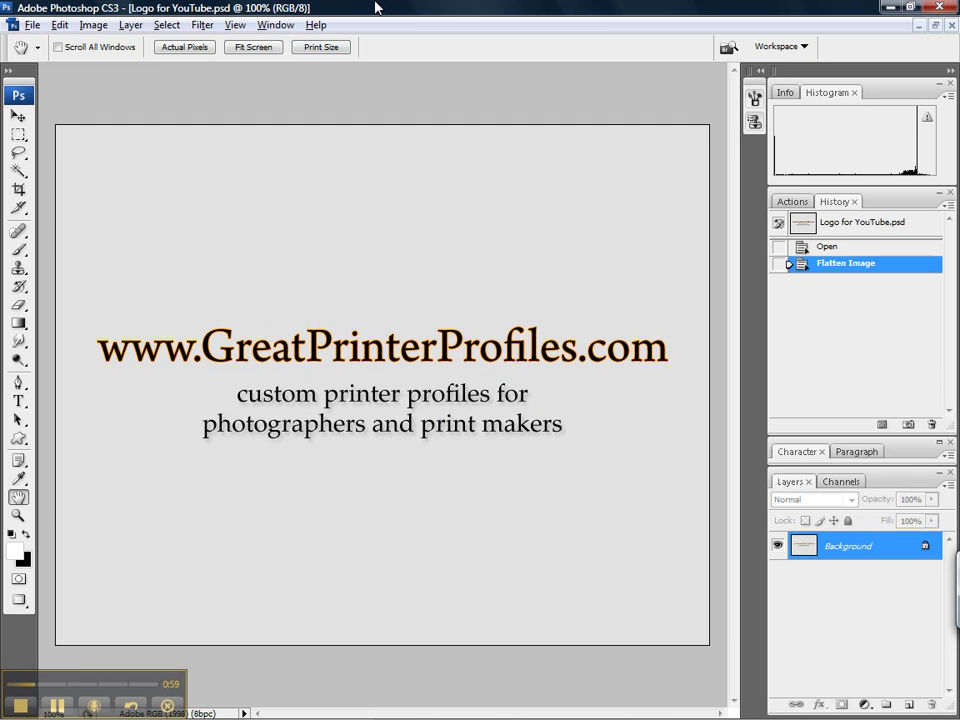
# Step: Make the rock photo print2.tif the active document from the Window menu
pyautogui.click(276, 25)
pyautogui.click(290, 422)
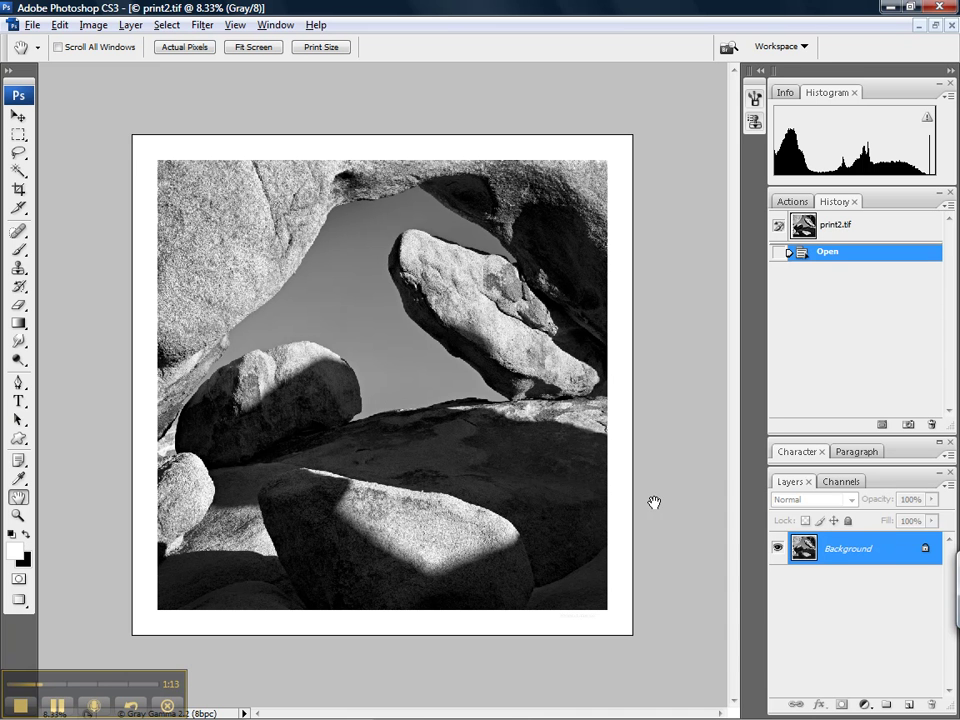
pyautogui.press('ctrl')
# Step: Select EPSON Stylus Pro 7880 as the printer and bring up its driver properties
pyautogui.keyDown('ctrl'); pyautogui.click(654, 502); pyautogui.keyUp('ctrl')
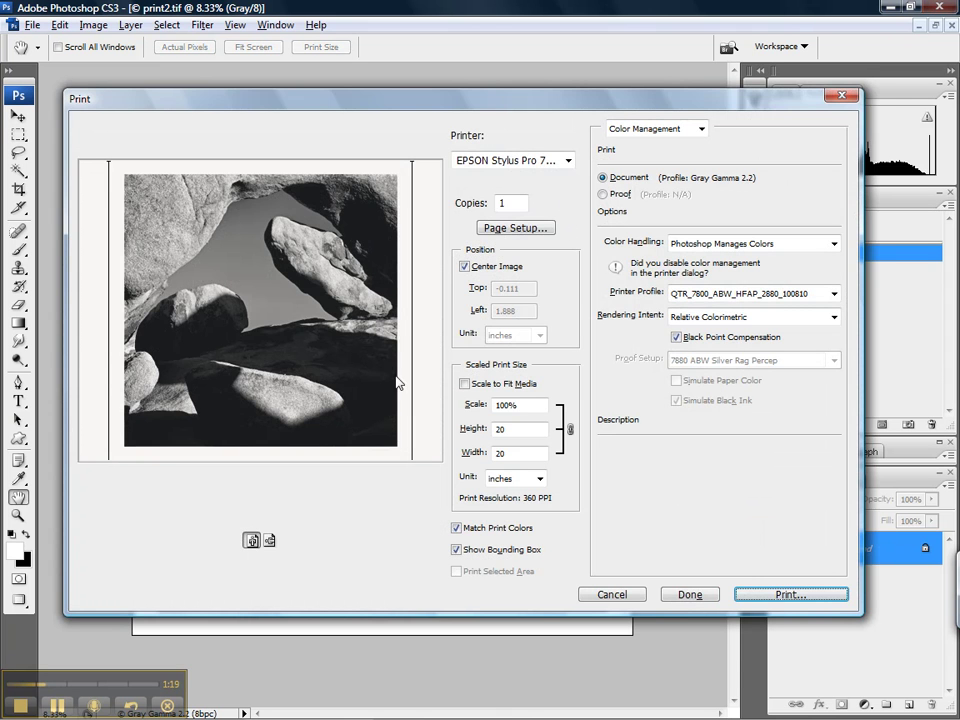
pyautogui.click(512, 162)
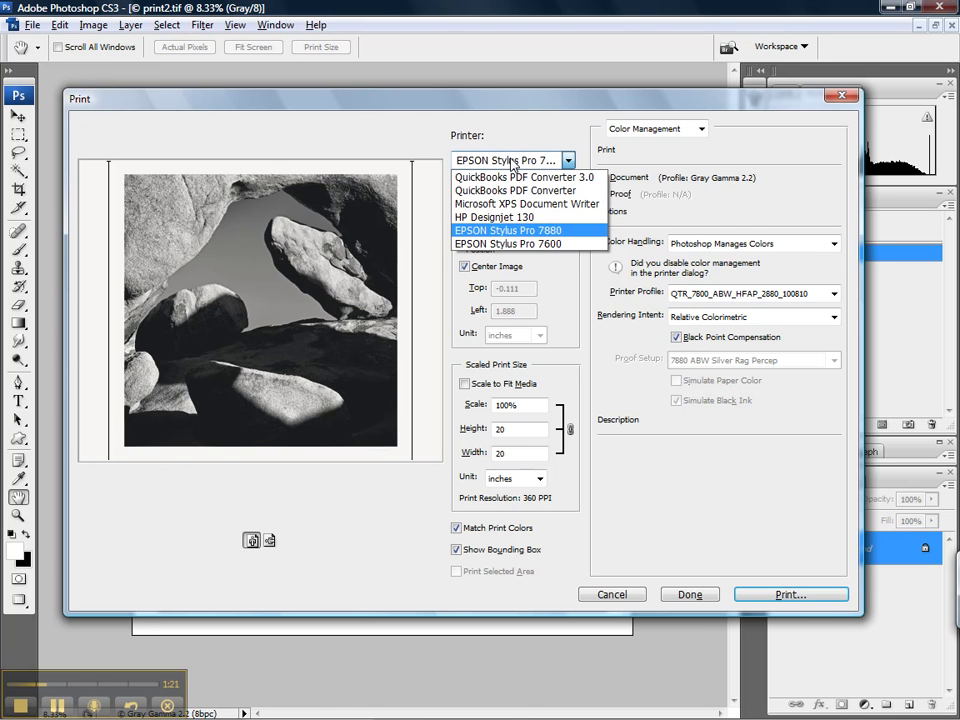
pyautogui.click(514, 231)
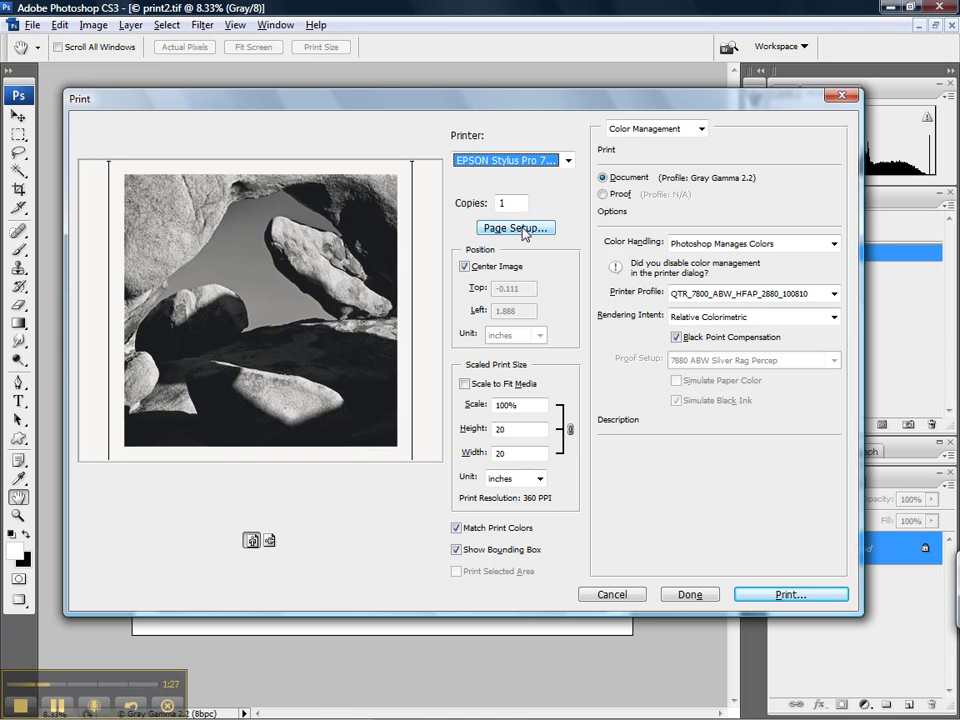
pyautogui.click(522, 231)
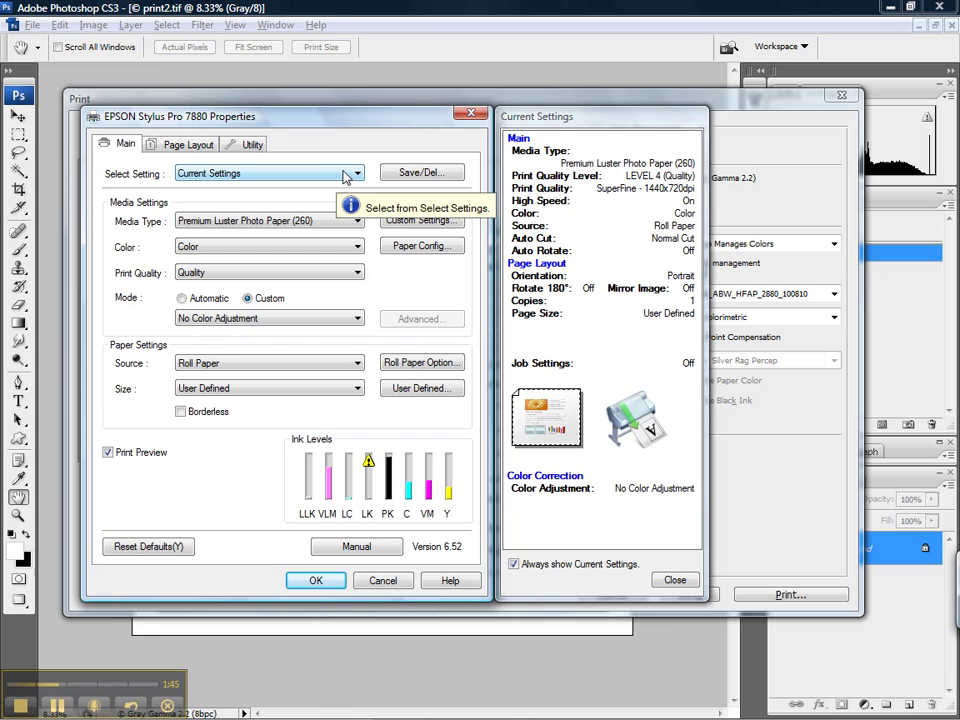
# Step: Load the Museo Silver Rag / ABW preset from the Epson Select Setting list
pyautogui.click(345, 177)
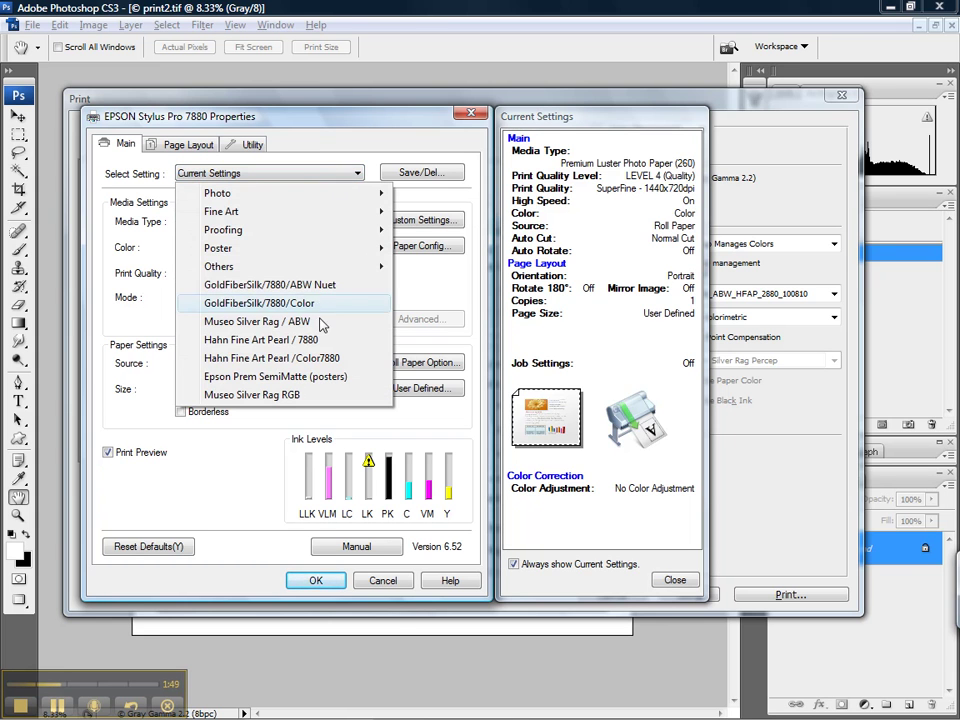
pyautogui.click(252, 322)
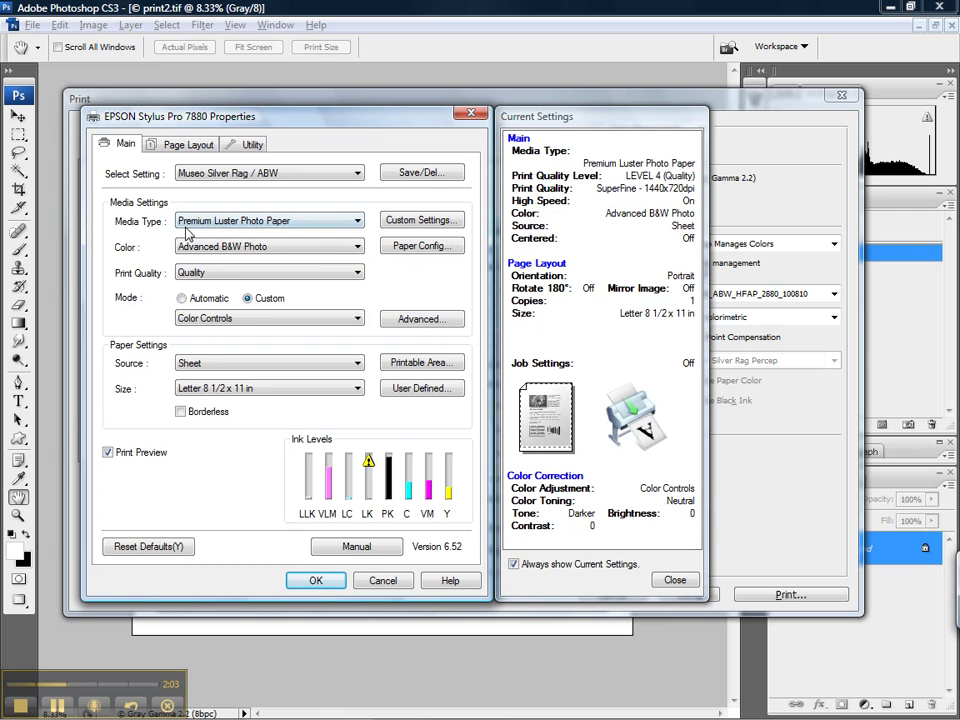
pyautogui.moveTo(268, 173)
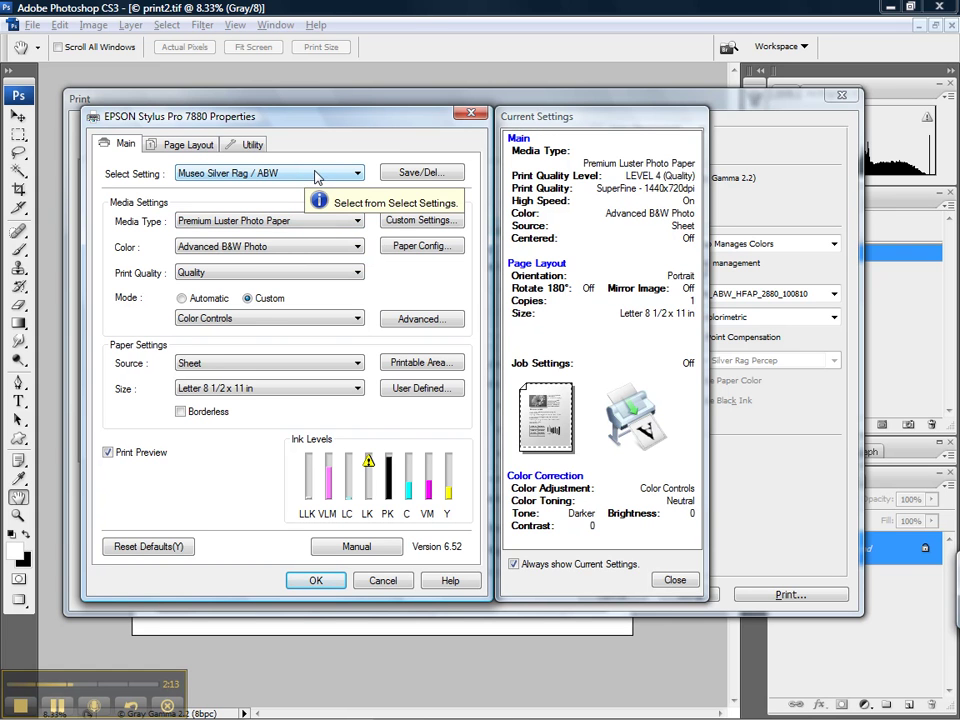
pyautogui.click(318, 175)
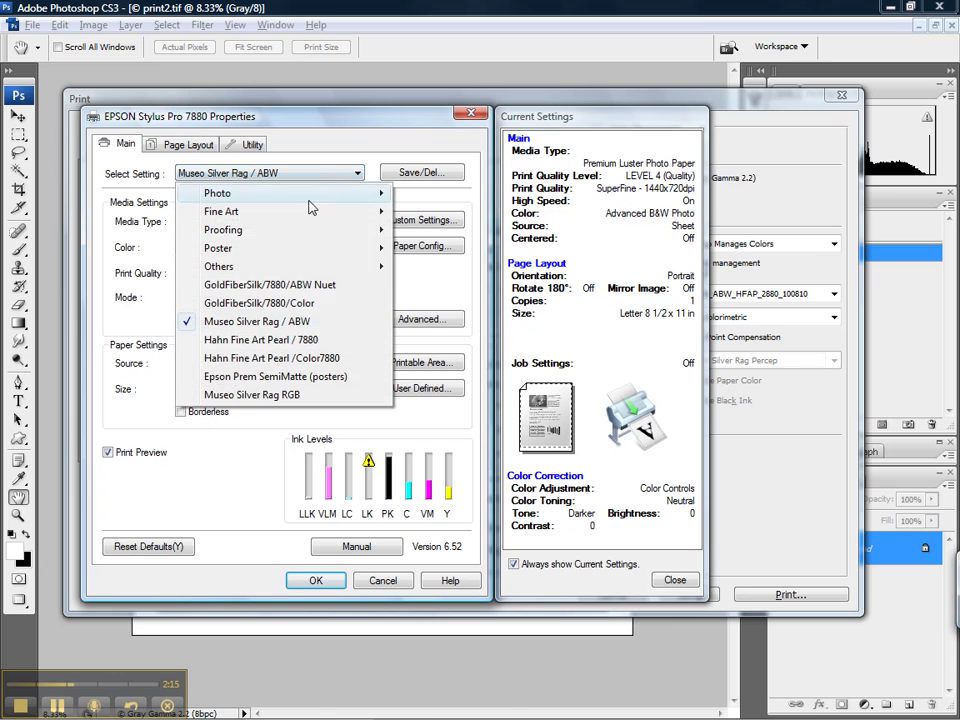
pyautogui.click(294, 323)
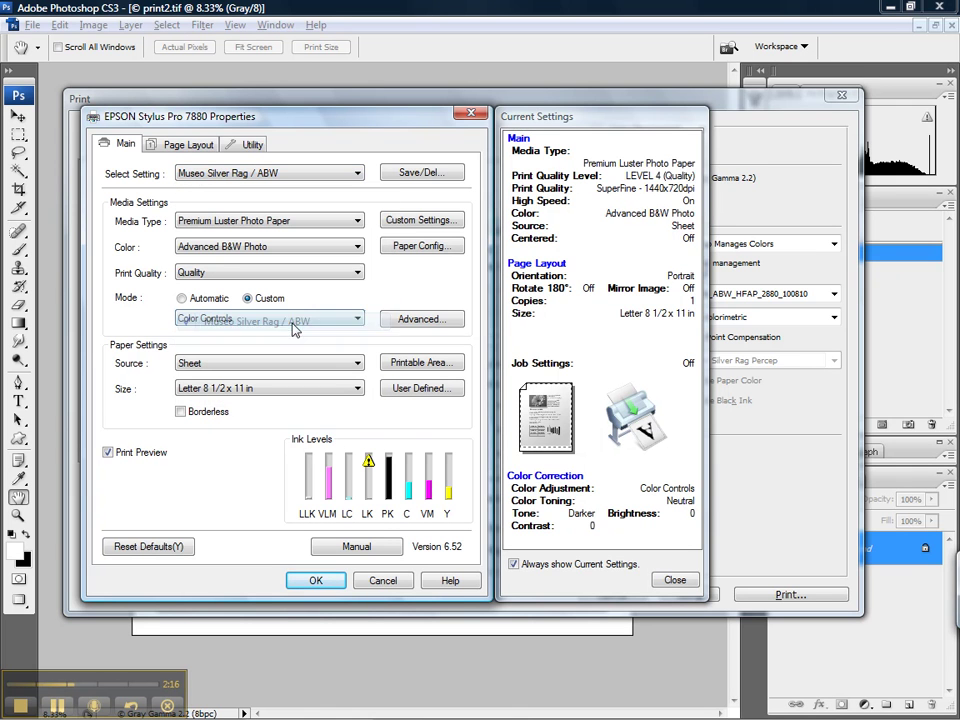
pyautogui.click(205, 247)
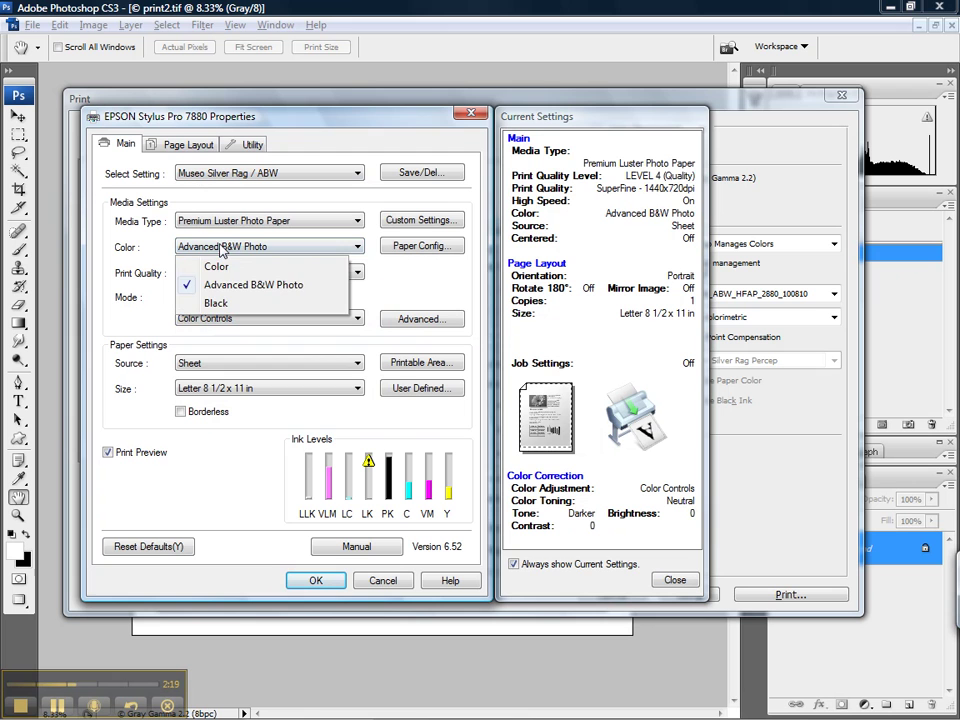
pyautogui.click(226, 288)
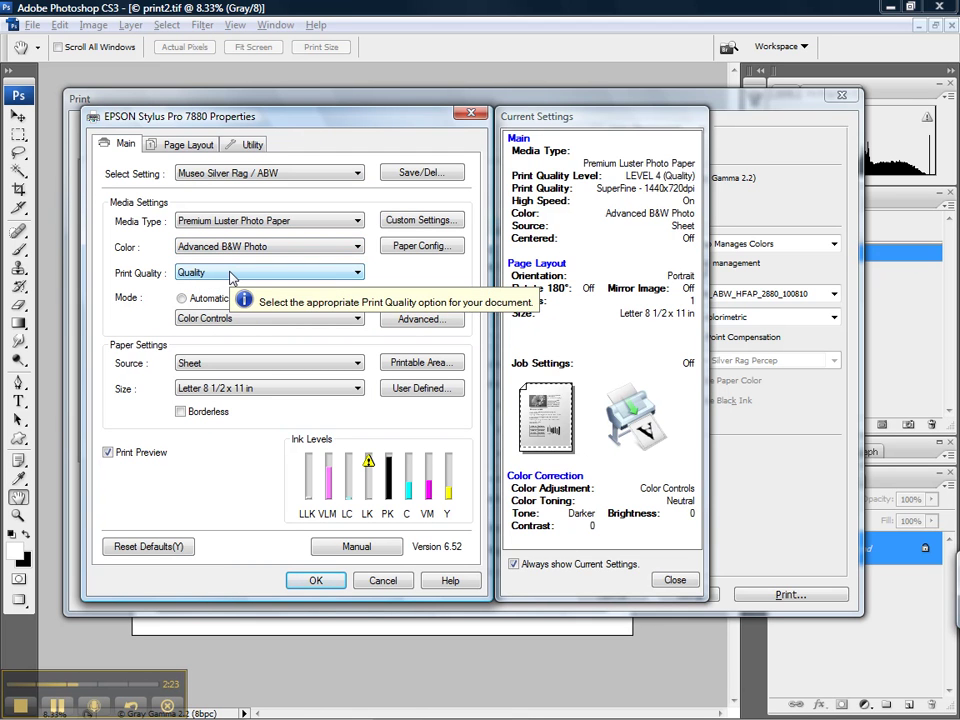
pyautogui.click(230, 274)
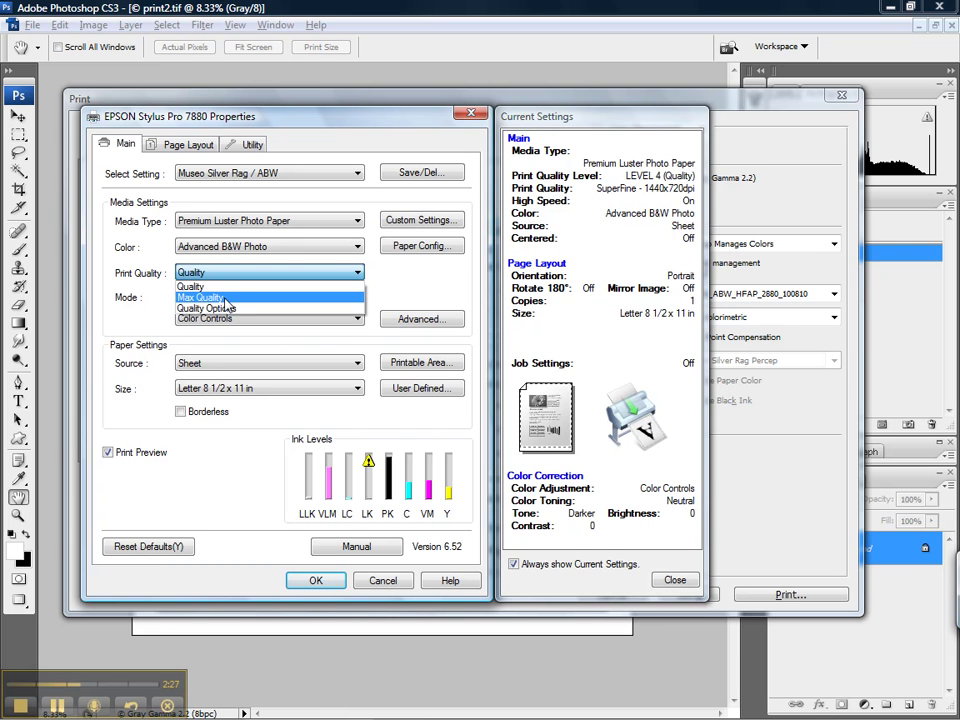
pyautogui.click(280, 286)
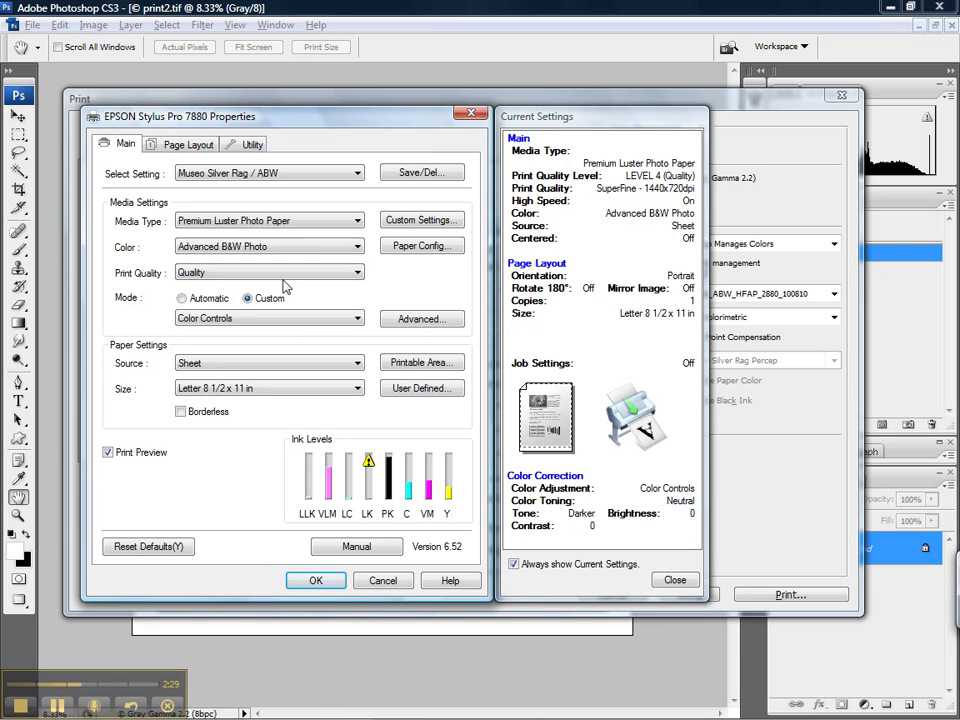
# Step: Try Dark tone with Warm colour toning in the Epson Color Controls
pyautogui.click(418, 320)
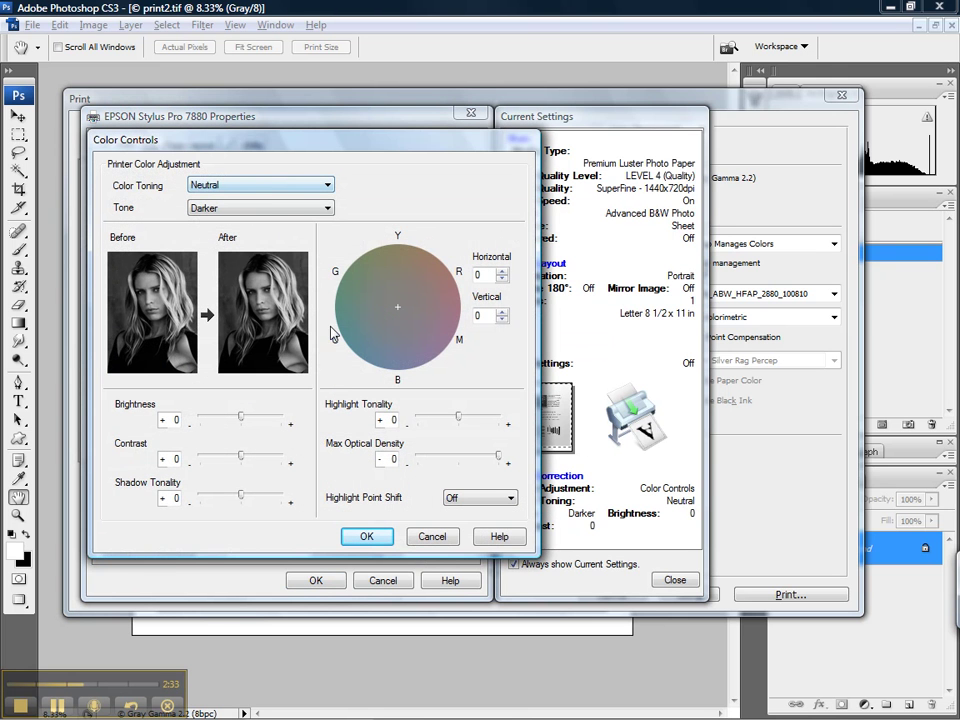
pyautogui.click(274, 211)
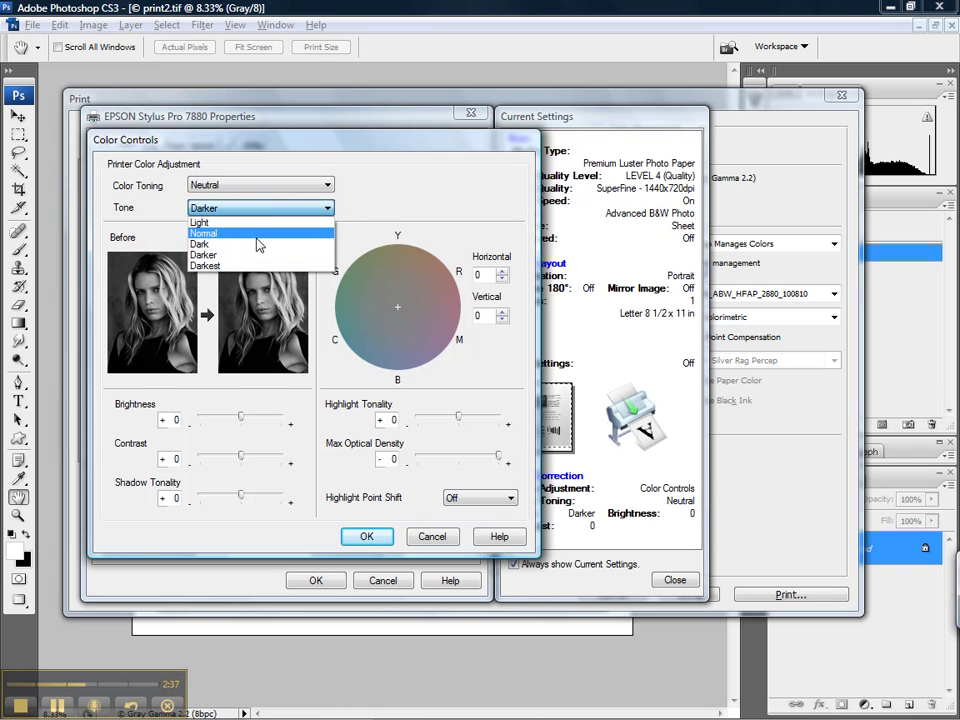
pyautogui.click(317, 246)
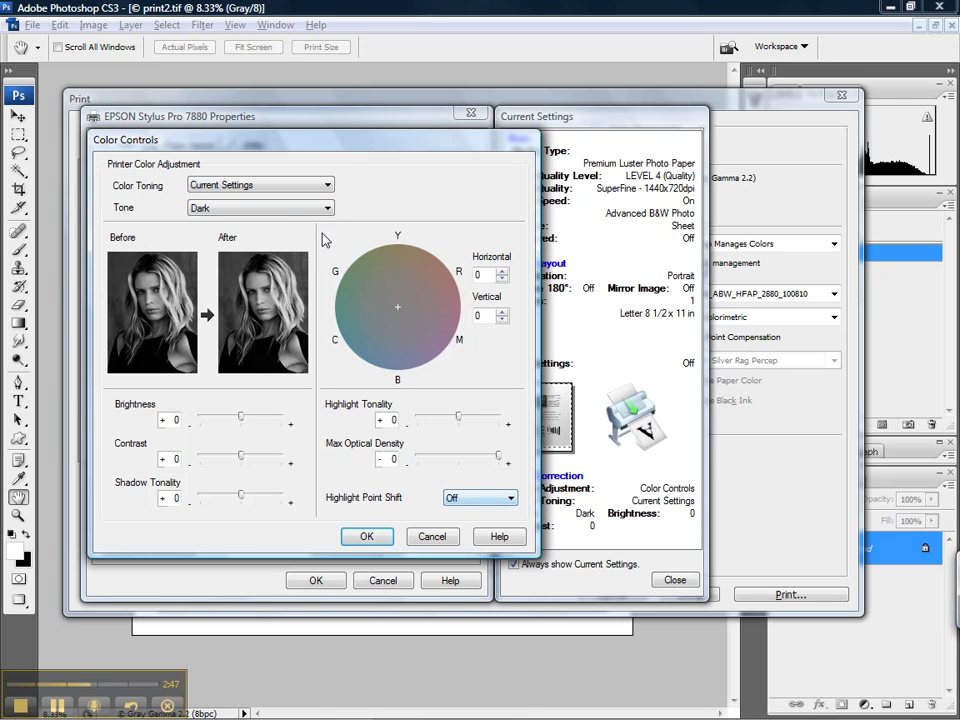
pyautogui.click(300, 207)
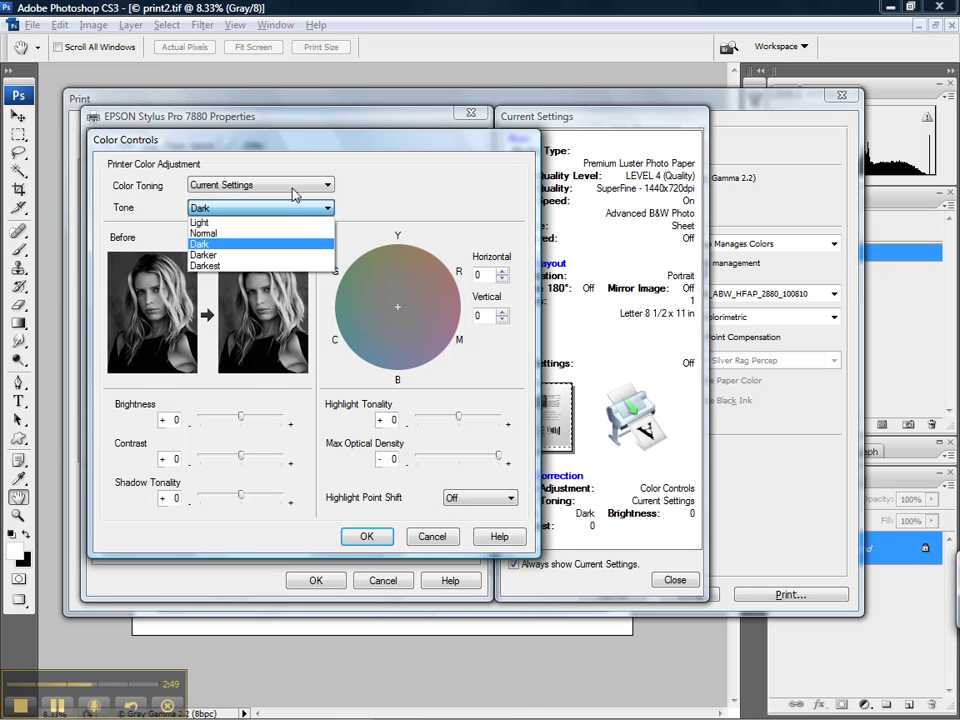
pyautogui.click(285, 185)
pyautogui.click(280, 220)
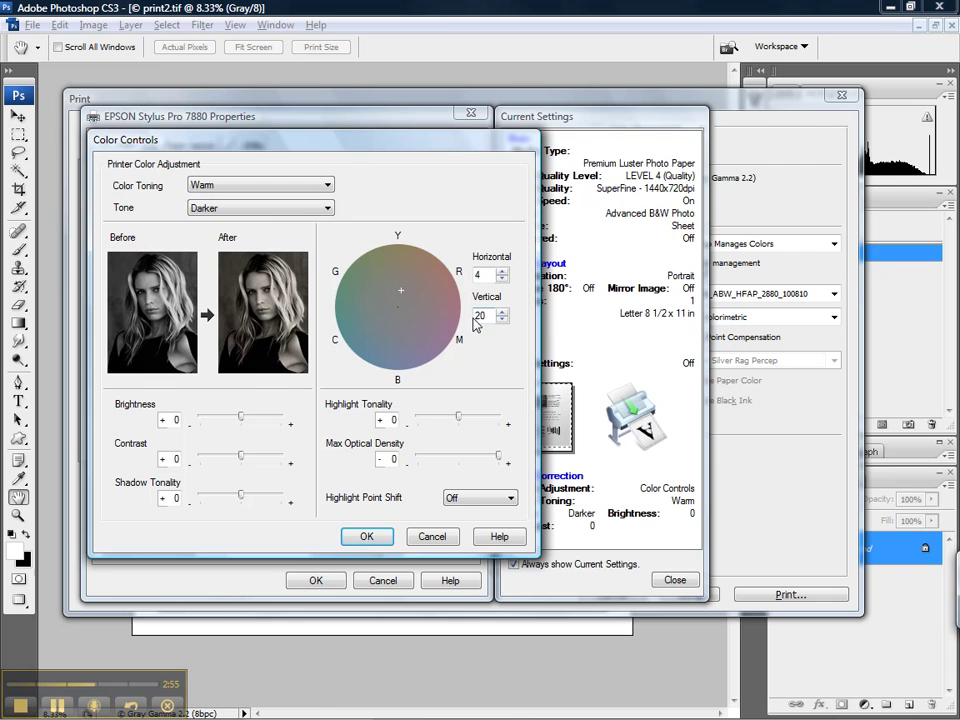
pyautogui.click(325, 208)
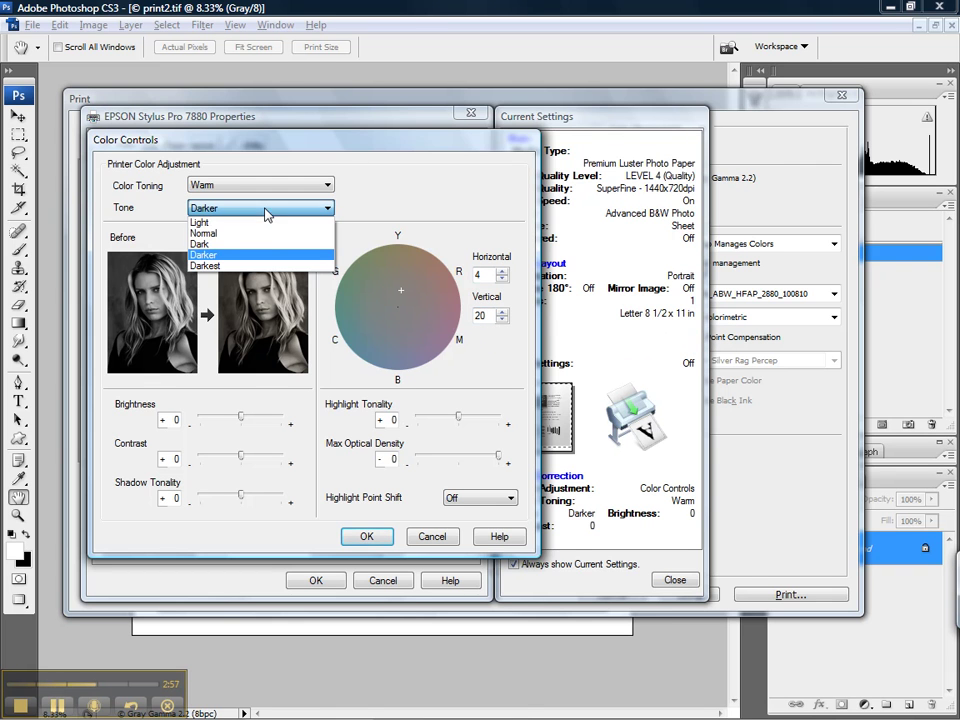
pyautogui.click(263, 245)
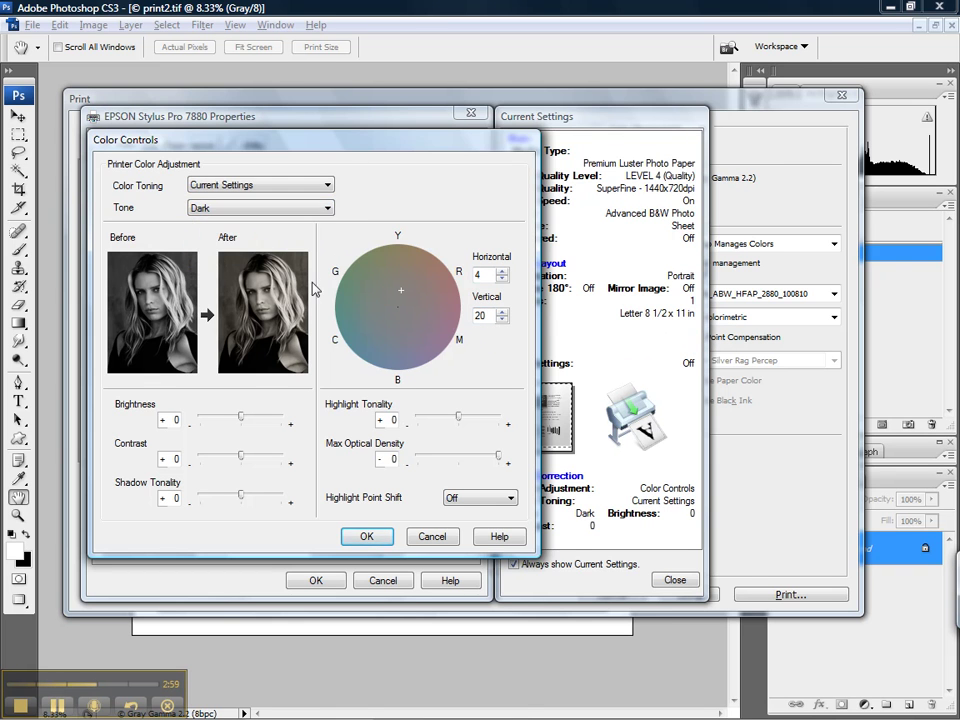
# Step: Preview Sepia, revert to Dark tone without toning, set Max Optical Density 0, and confirm
pyautogui.click(296, 210)
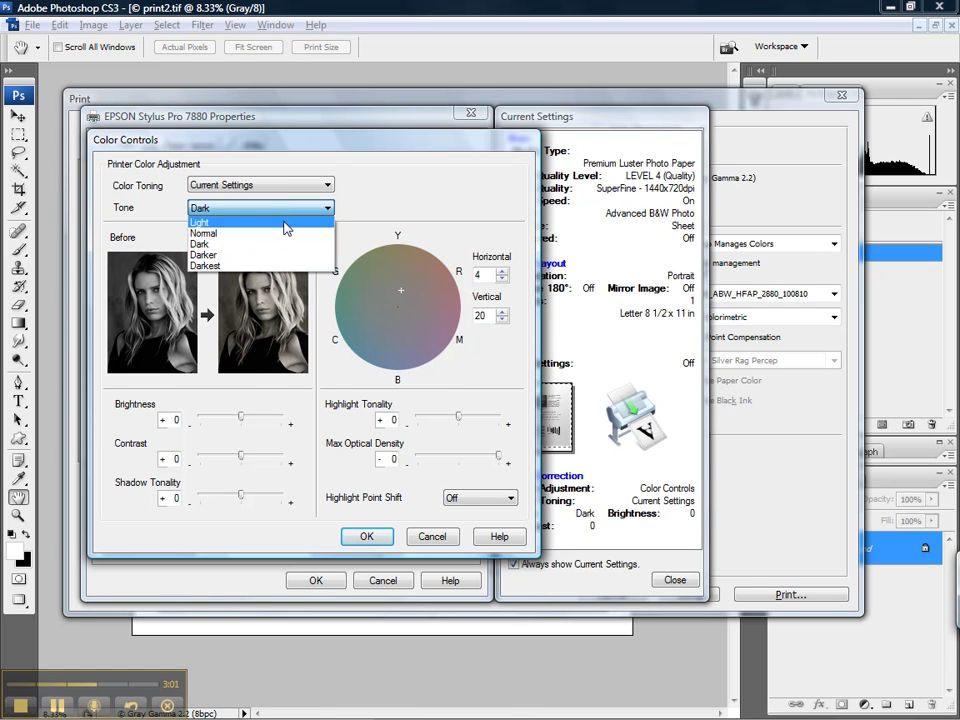
pyautogui.click(270, 185)
pyautogui.click(268, 231)
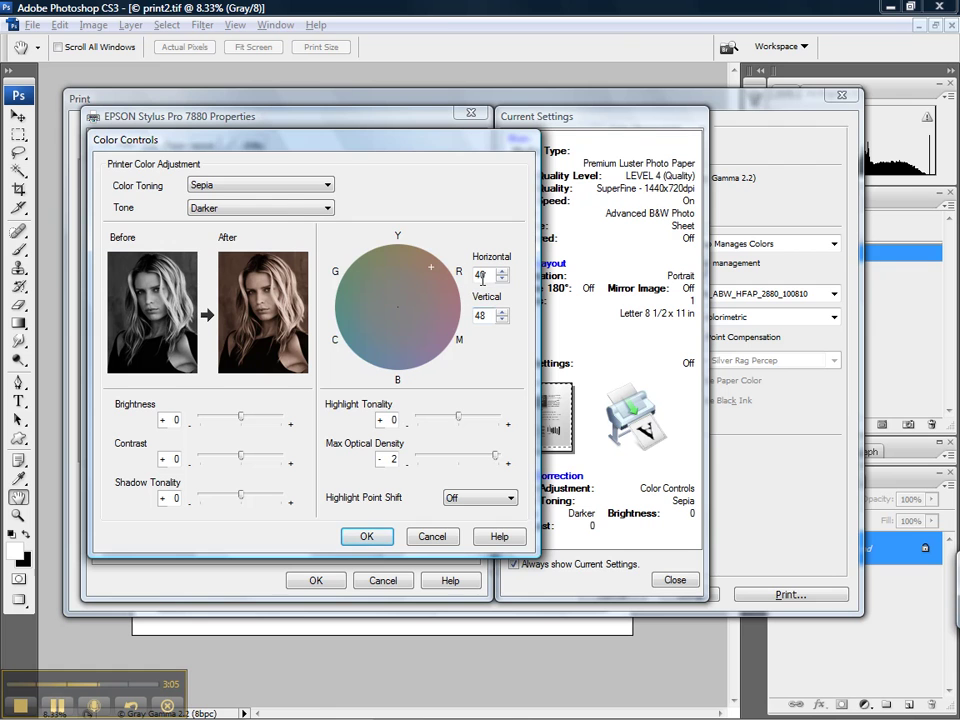
pyautogui.click(262, 208)
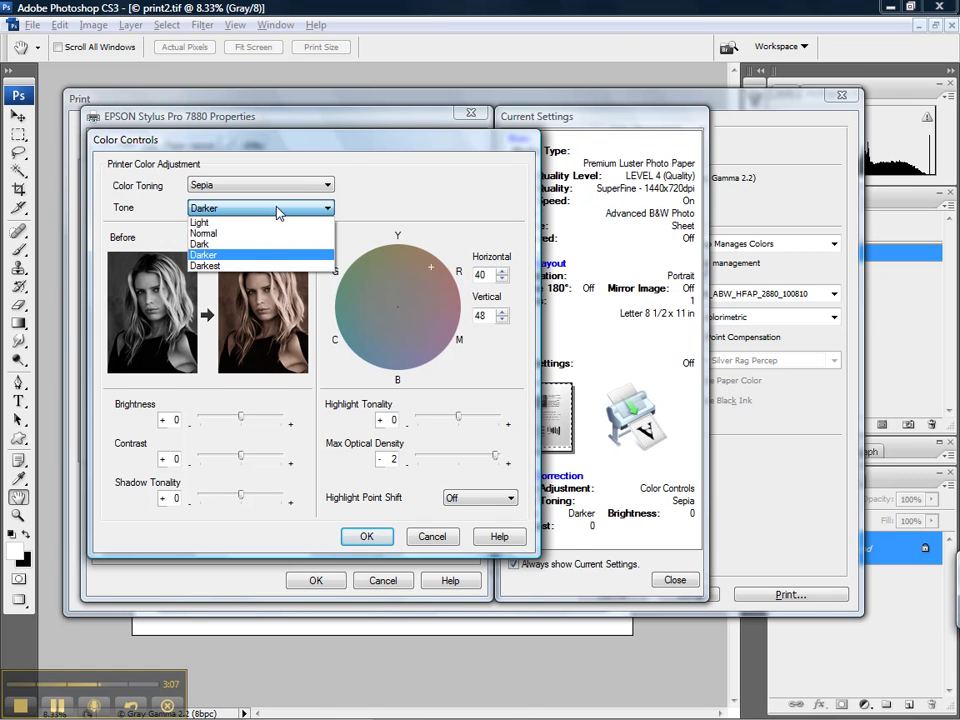
pyautogui.click(262, 244)
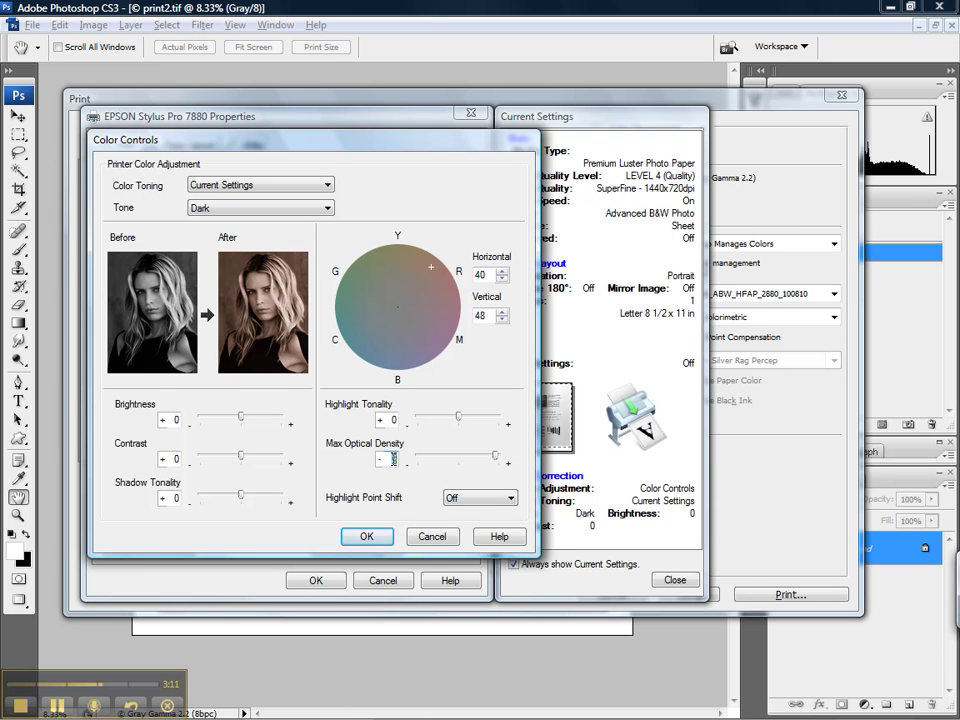
pyautogui.press('BackSpace')
pyautogui.press('Tab')
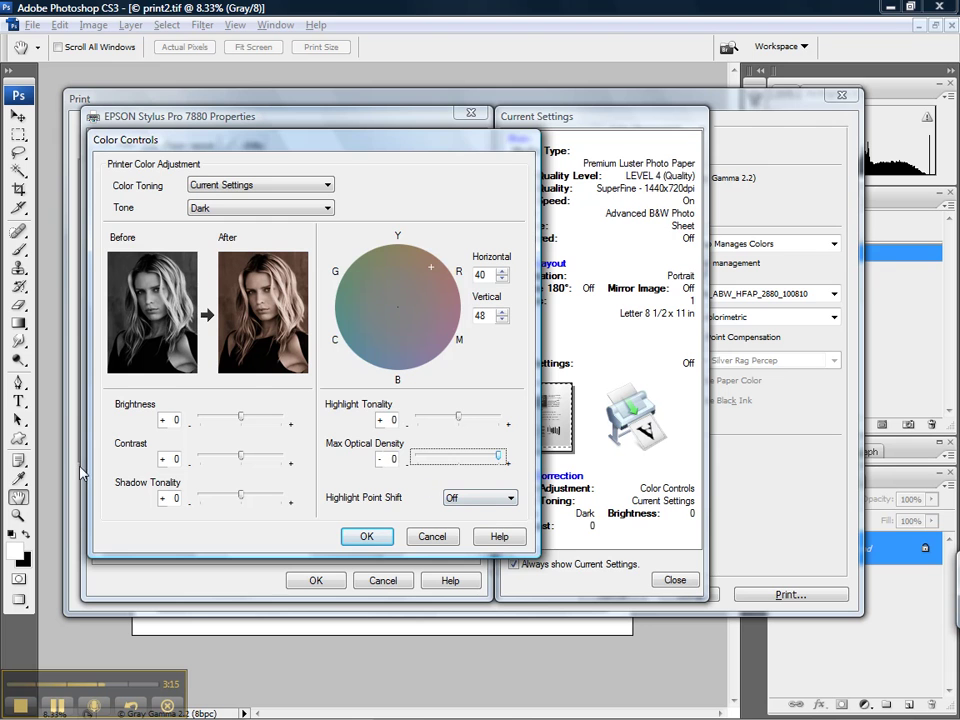
pyautogui.click(384, 540)
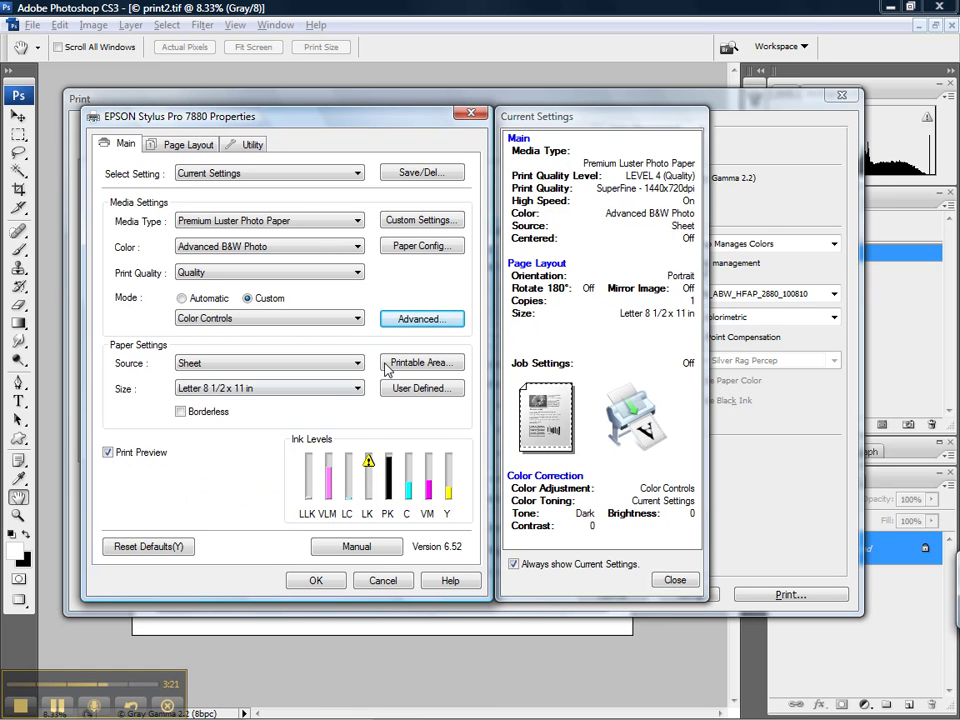
# Step: Feed from Roll Paper with a user-defined 24 × 20 inch size and confirm the Epson properties
pyautogui.click(286, 365)
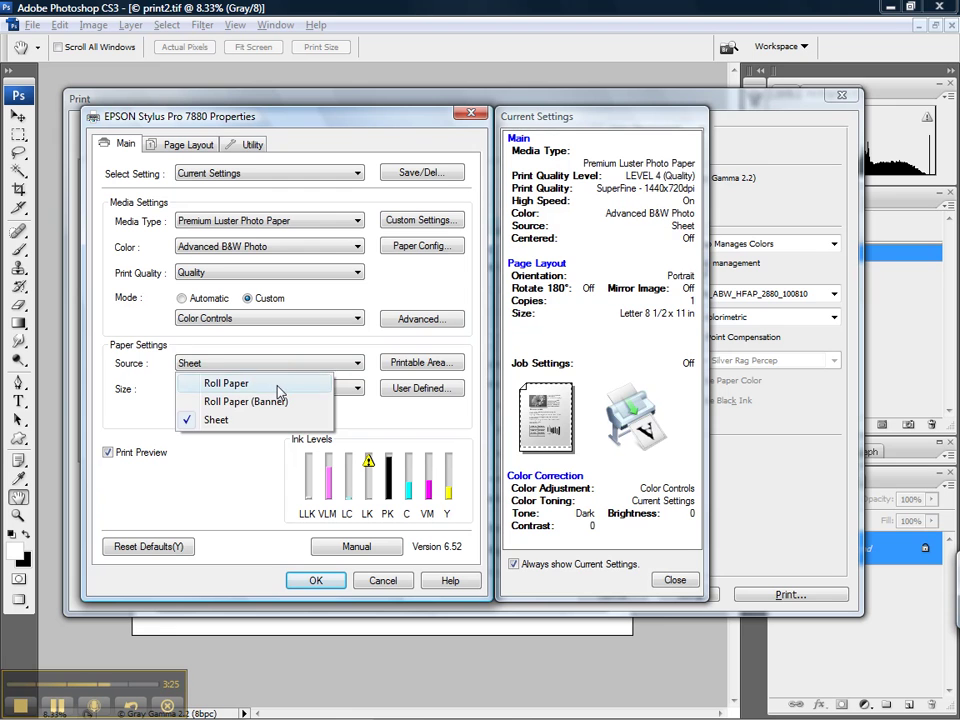
pyautogui.click(276, 383)
pyautogui.click(389, 392)
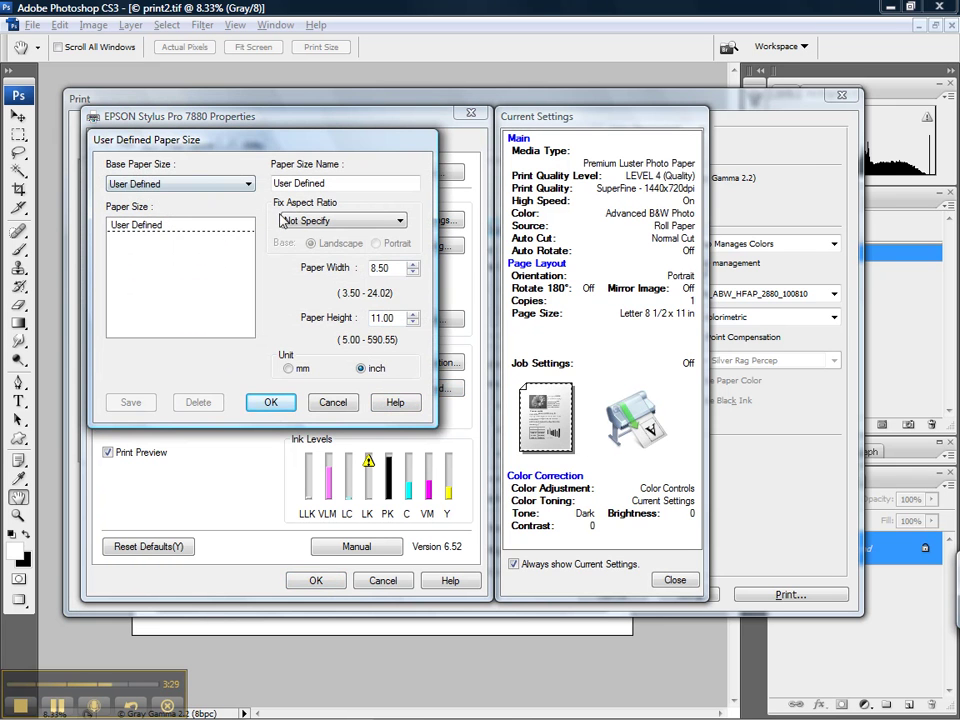
pyautogui.moveTo(390, 267); pyautogui.dragTo(354, 268)
pyautogui.write('2')
pyautogui.write('4')
pyautogui.press('Tab')
pyautogui.write('20')
pyautogui.press('Tab')
pyautogui.press('Return')
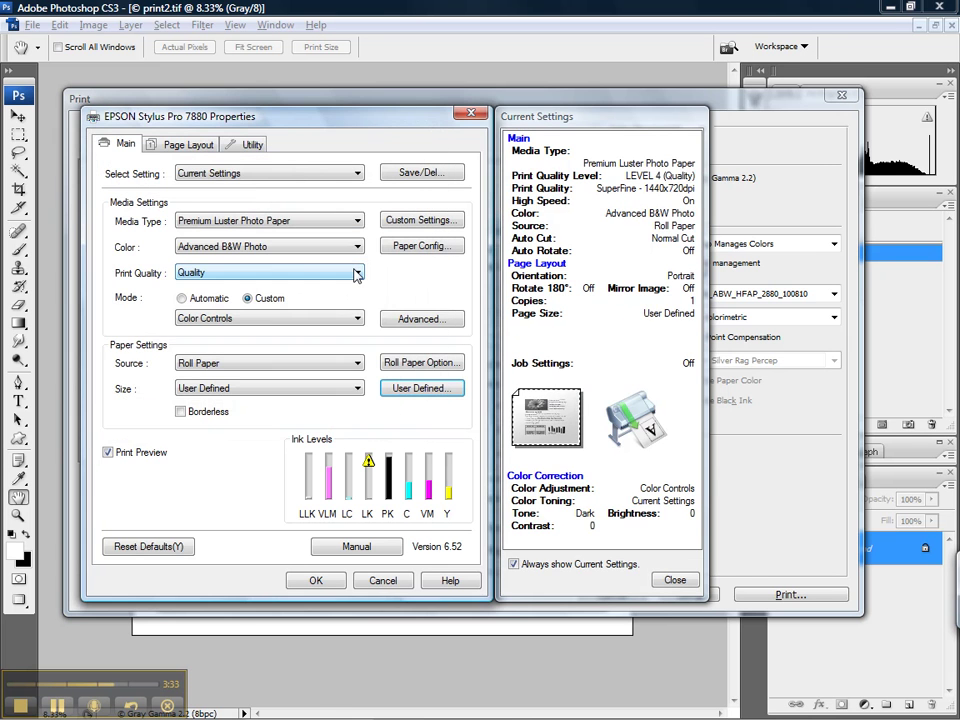
pyautogui.click(317, 581)
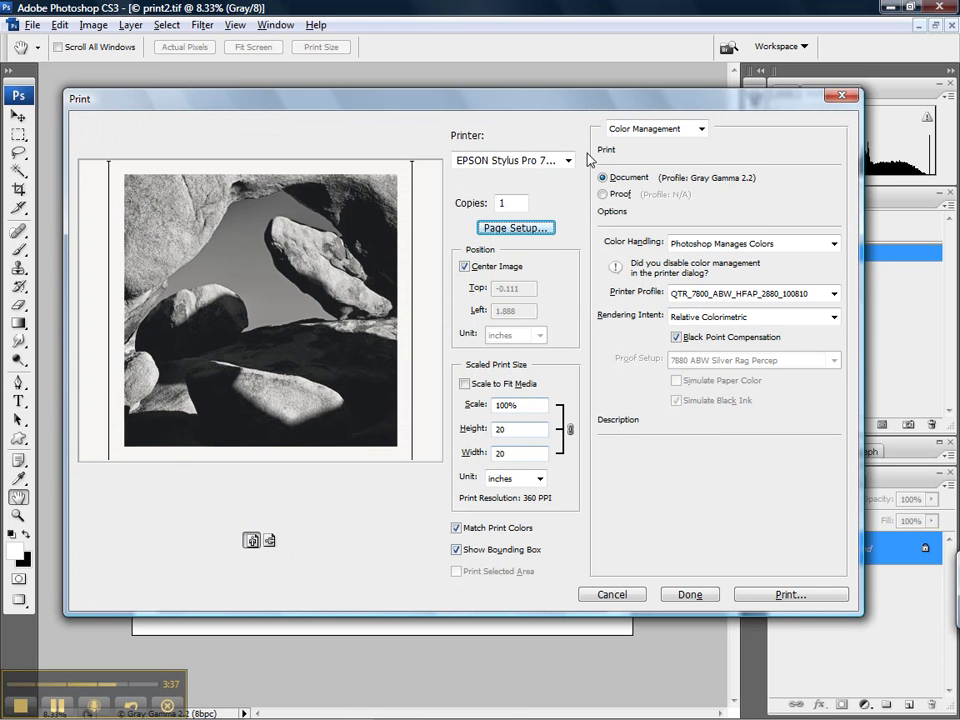
# Step: Show the Color Management print options and set Color Handling to Photoshop Manages Colors
pyautogui.moveTo(570, 106); pyautogui.dragTo(560, 104)
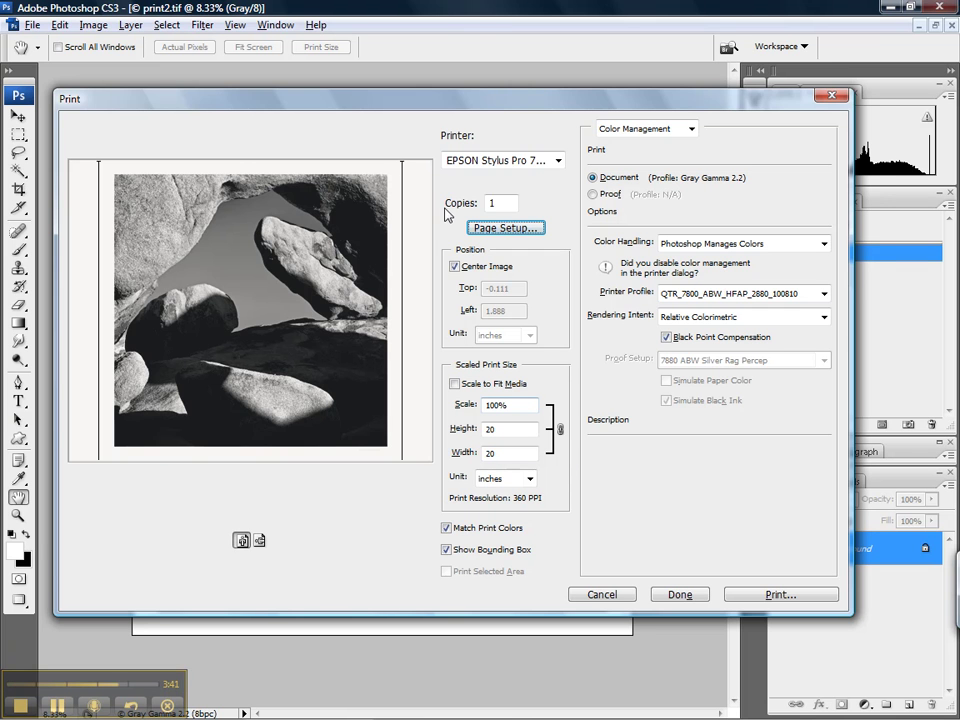
pyautogui.click(672, 133)
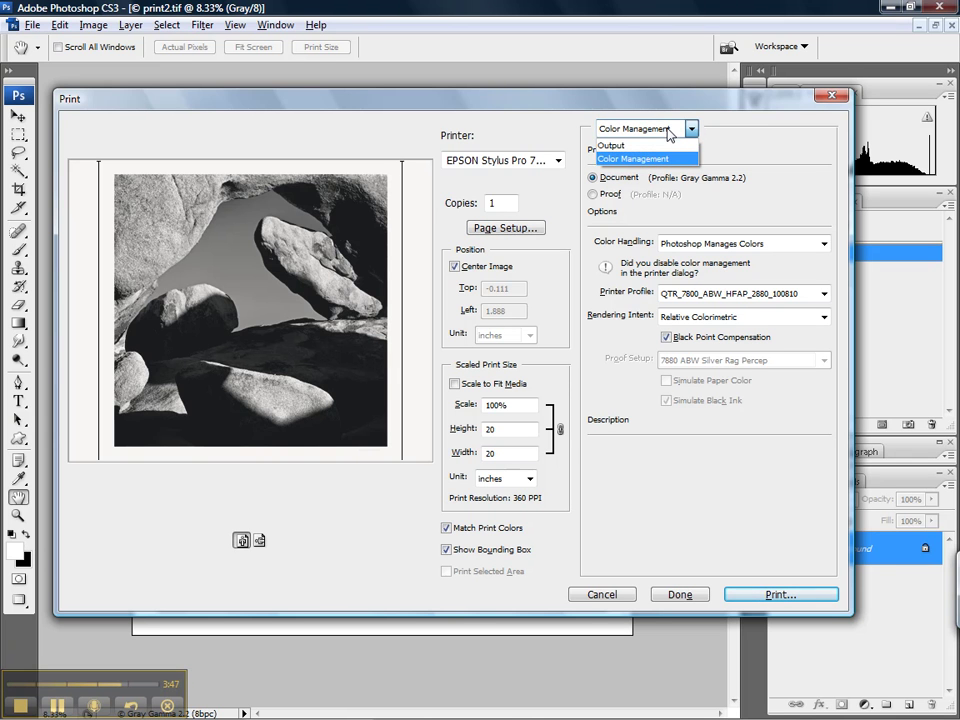
pyautogui.click(668, 132)
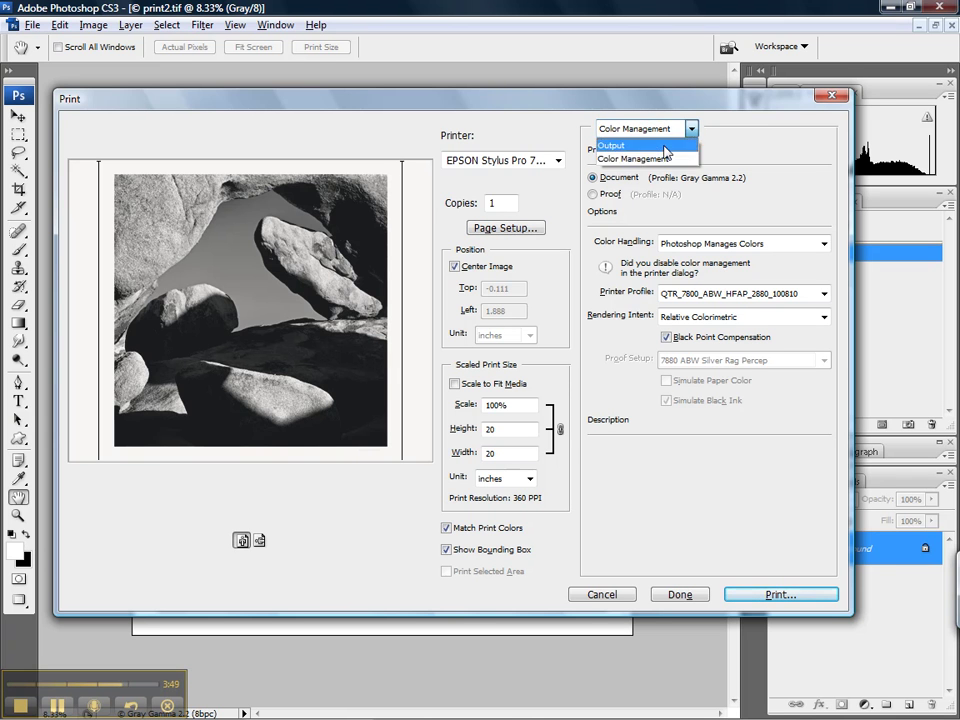
pyautogui.click(663, 160)
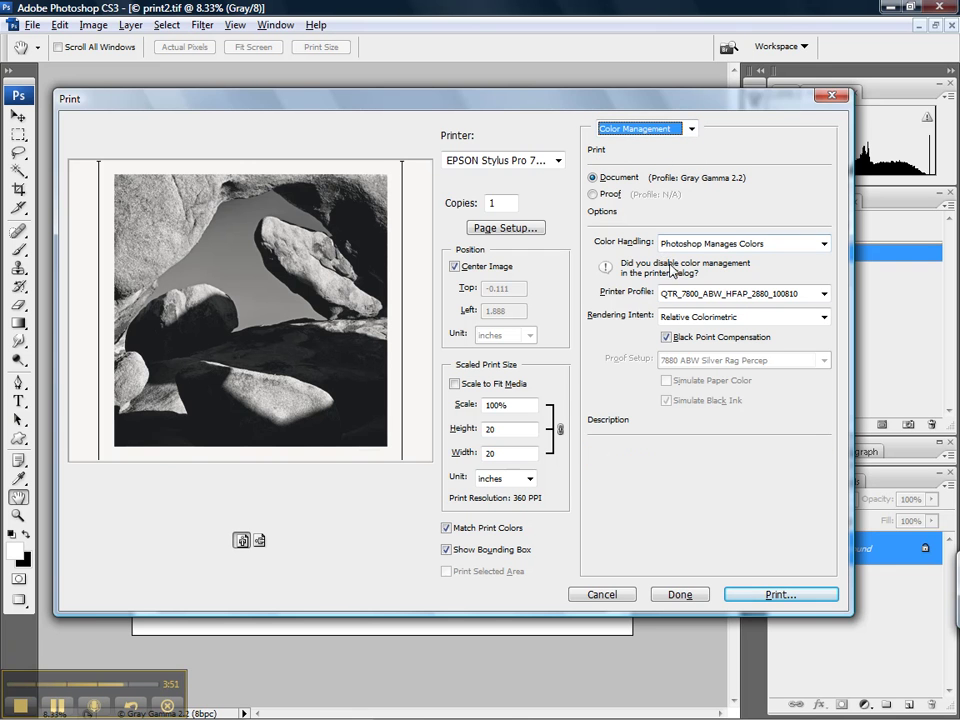
pyautogui.moveTo(742, 243)
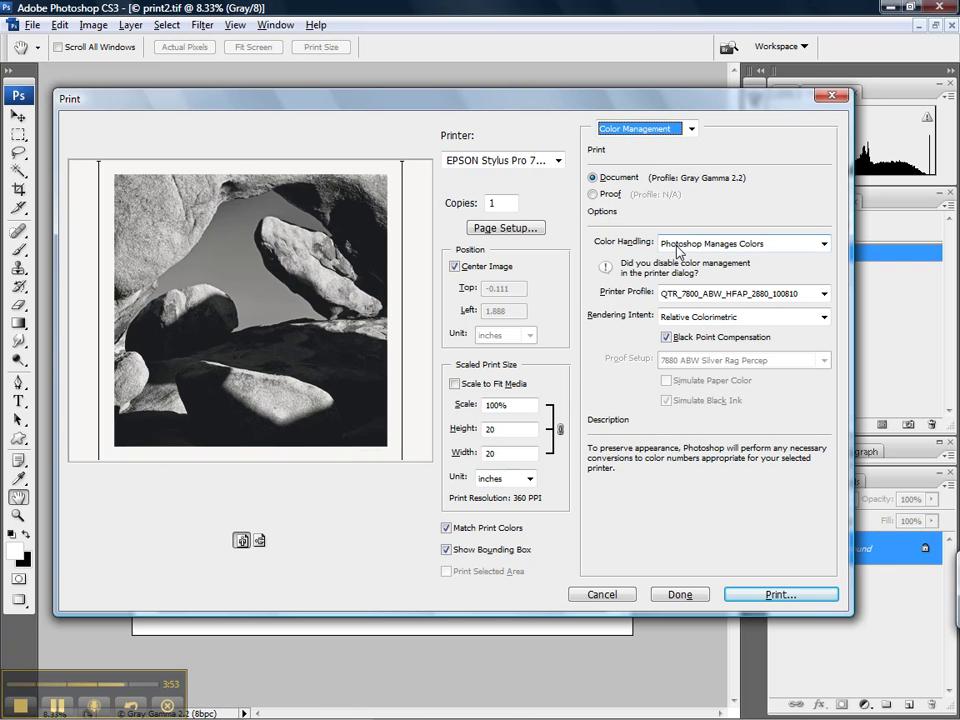
pyautogui.click(673, 246)
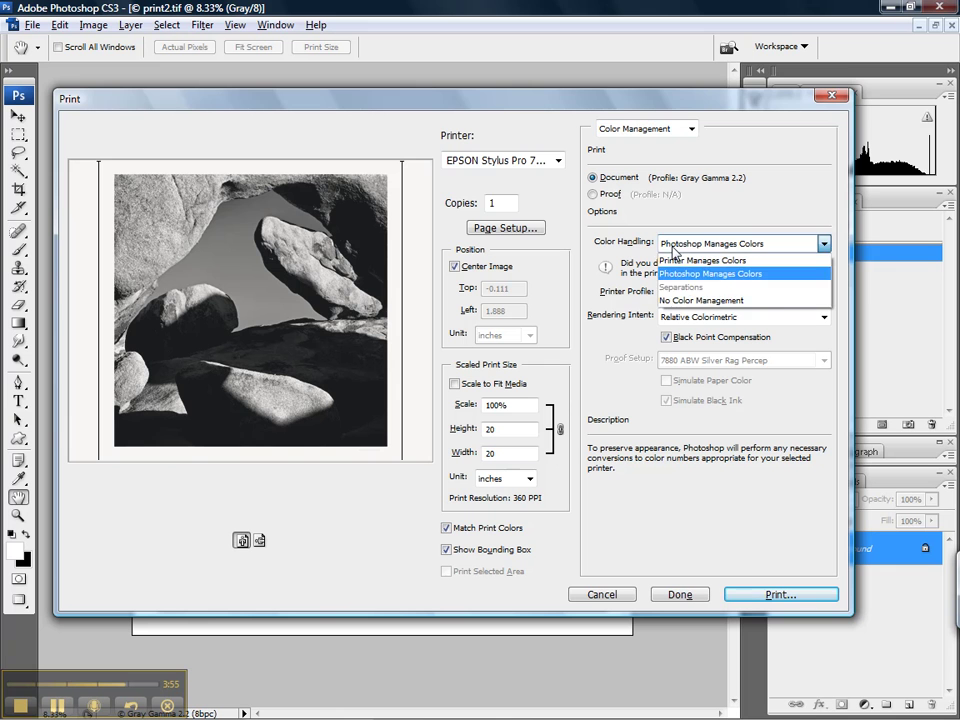
pyautogui.click(673, 246)
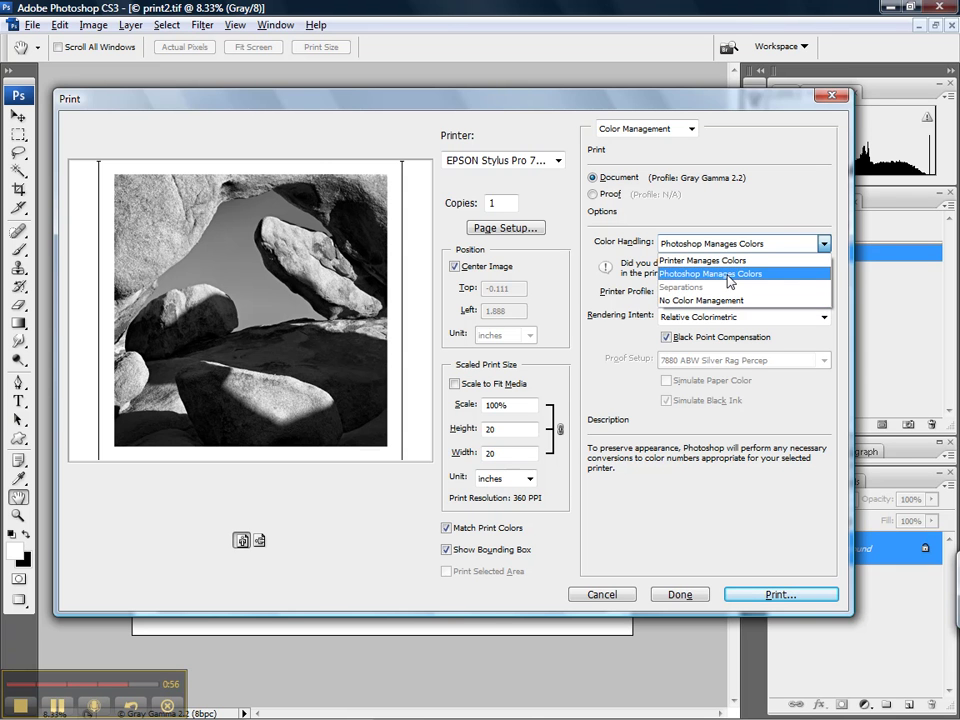
pyautogui.click(729, 274)
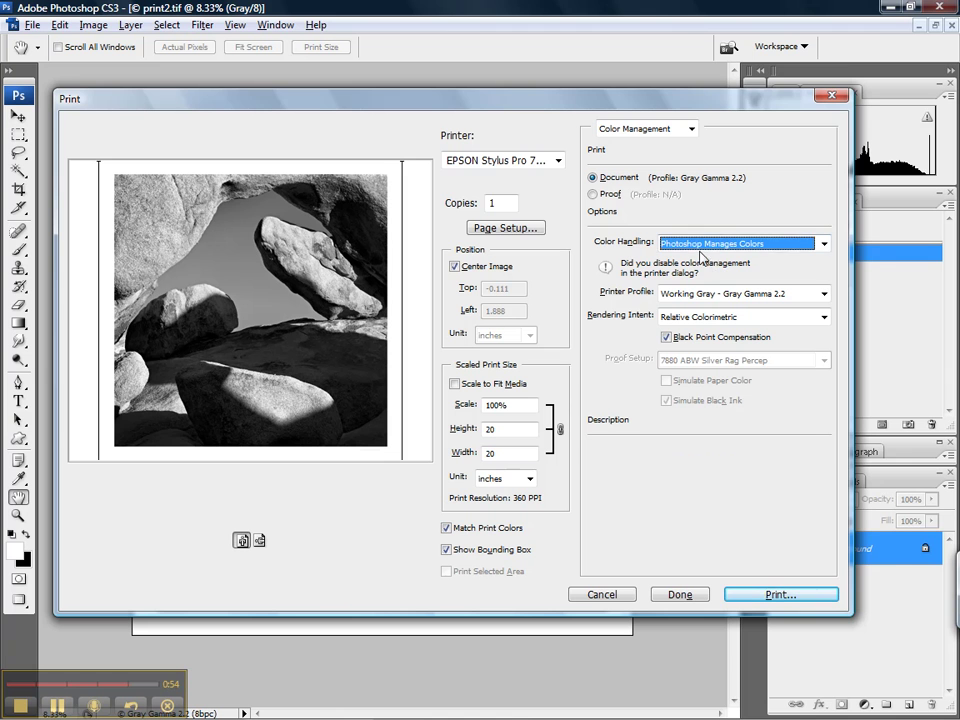
# Step: Use printer profile QTR_7800_ABW_HFAP_2880_100810 with Relative Colorimetric rendering intent
pyautogui.click(709, 294)
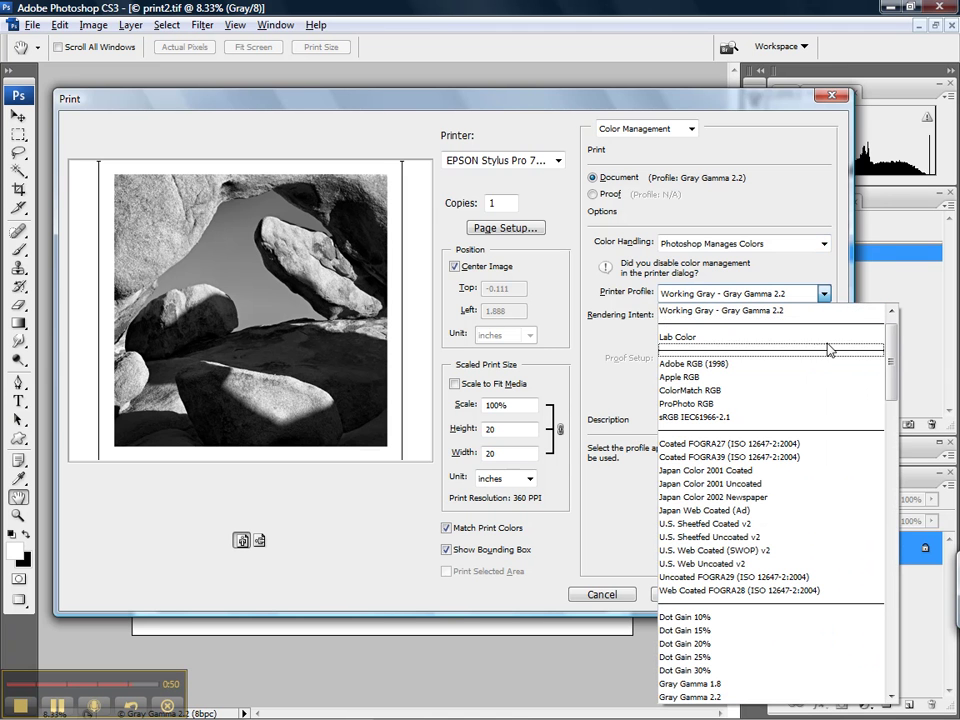
pyautogui.moveTo(891, 392)
pyautogui.mouseDown()
pyautogui.moveTo(899, 452)
pyautogui.moveTo(857, 625)
pyautogui.mouseUp()
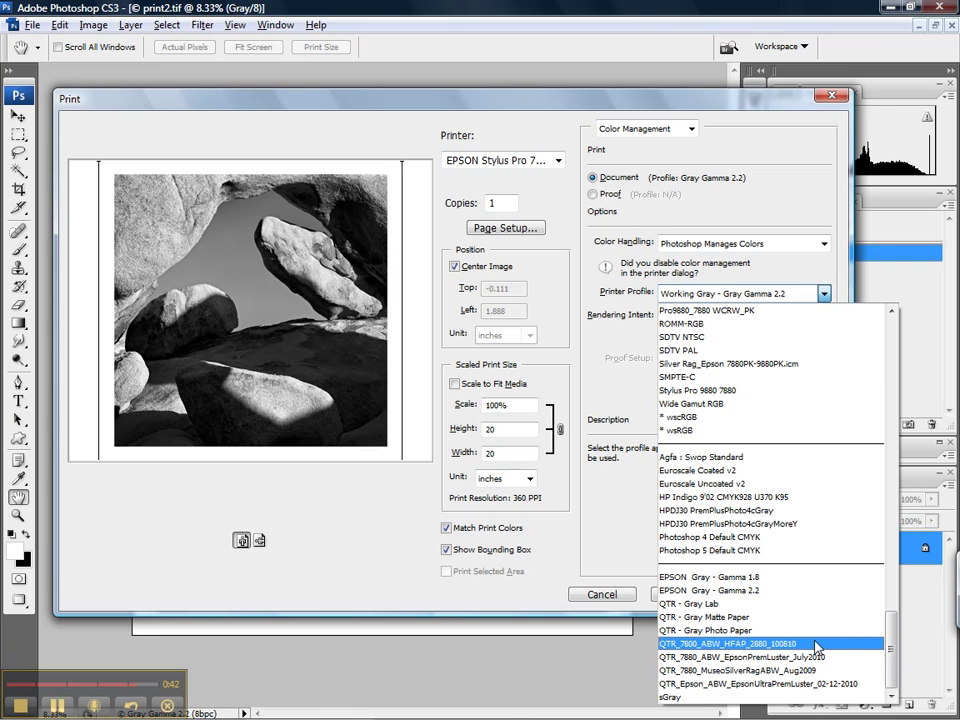
pyautogui.click(816, 648)
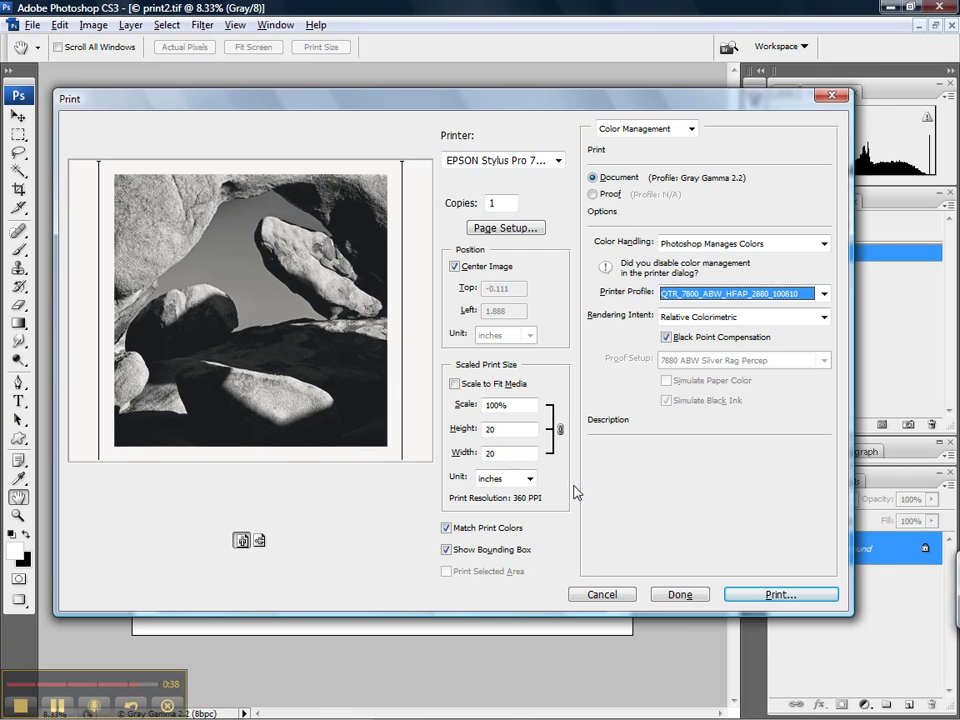
pyautogui.moveTo(740, 317)
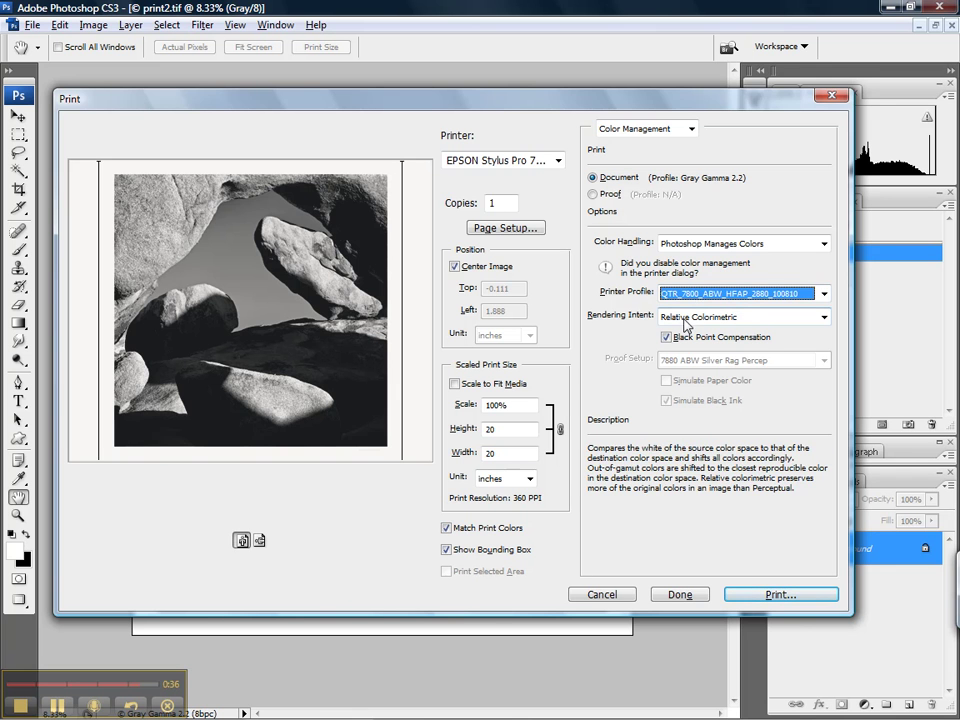
pyautogui.click(762, 318)
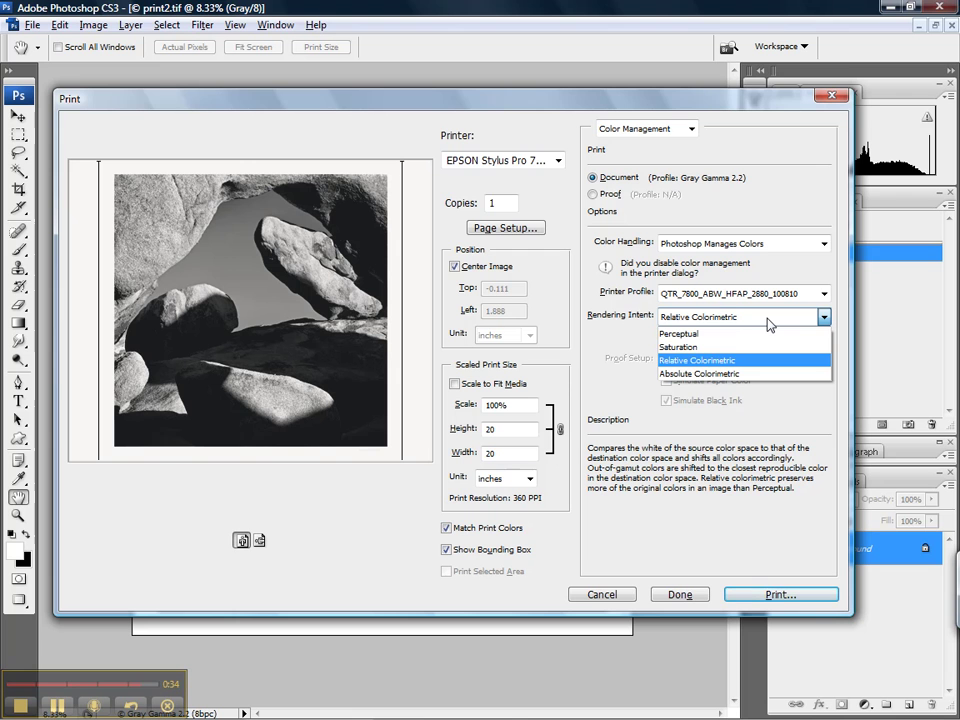
pyautogui.click(700, 360)
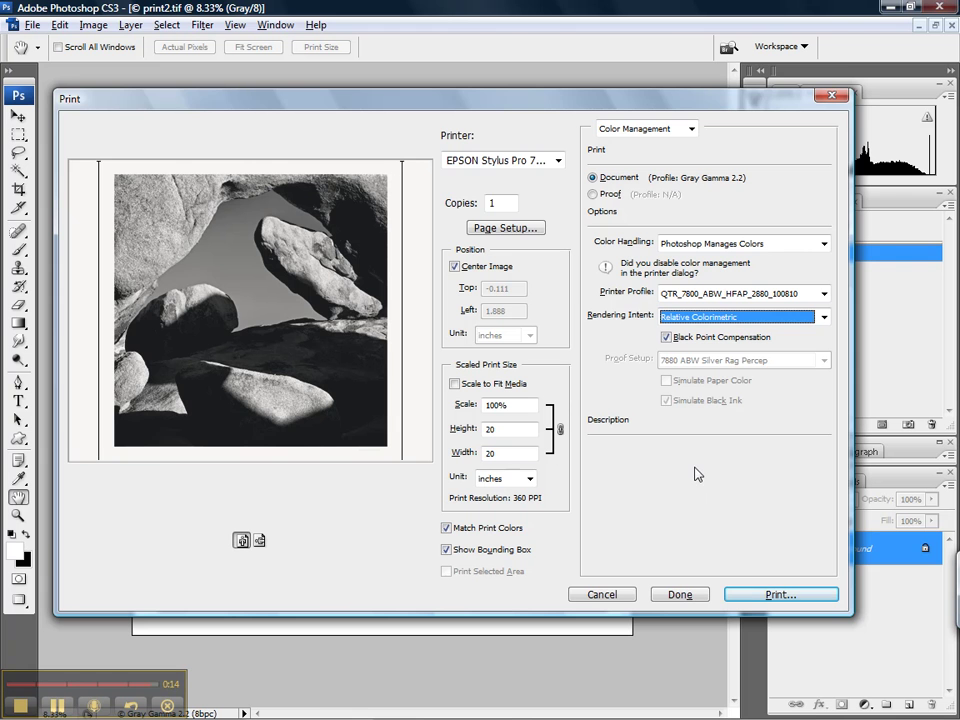
# Step: Keep the ABW profile, Relative Colorimetric and black point compensation settings and close Print
pyautogui.click(670, 595)
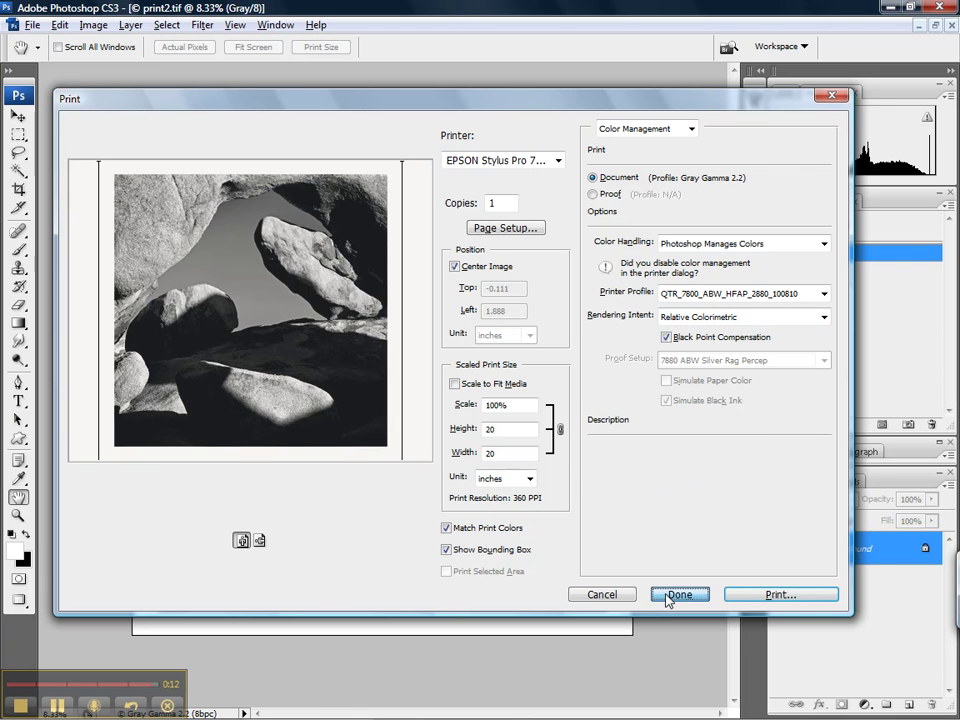